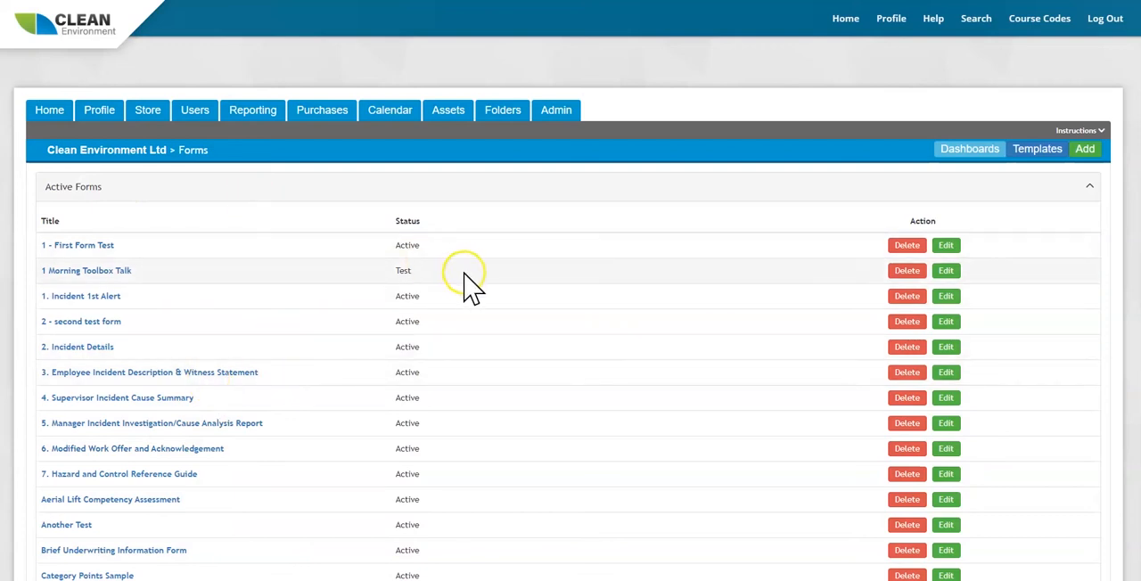
# Browse the public form templates and return to the active forms list.
pyautogui.click(1041, 155)
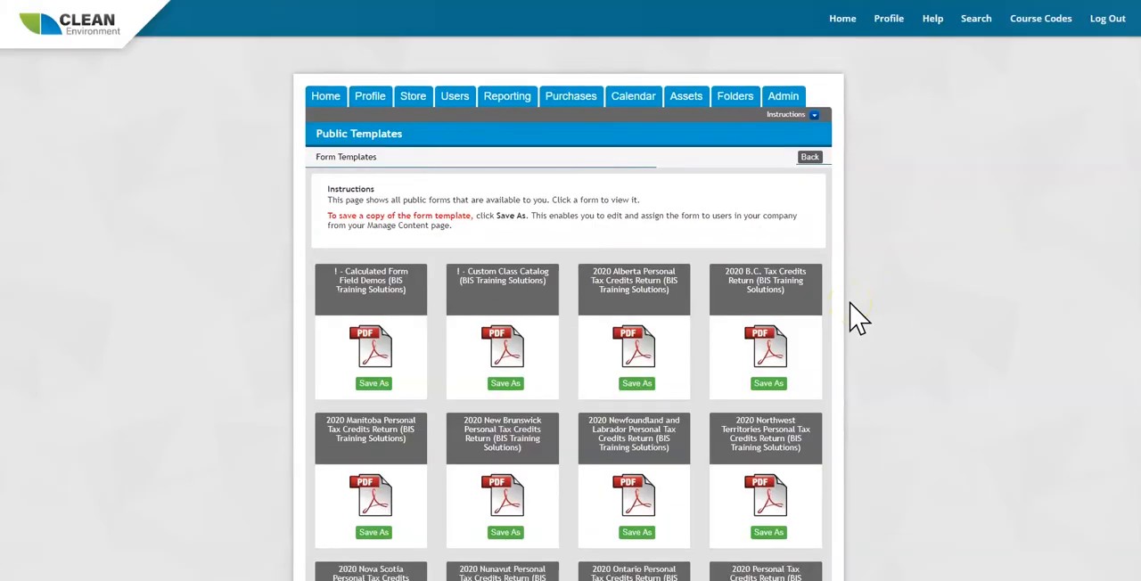
pyautogui.scroll(-2, 856, 316)
pyautogui.scroll(-2, 856, 317)
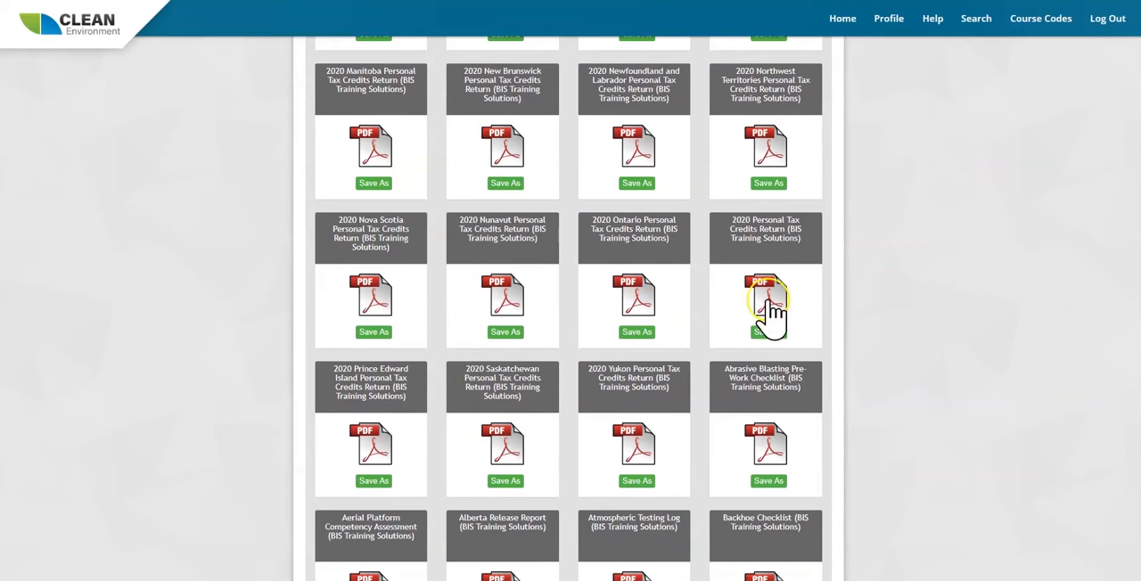
pyautogui.scroll(-2, 472, 254)
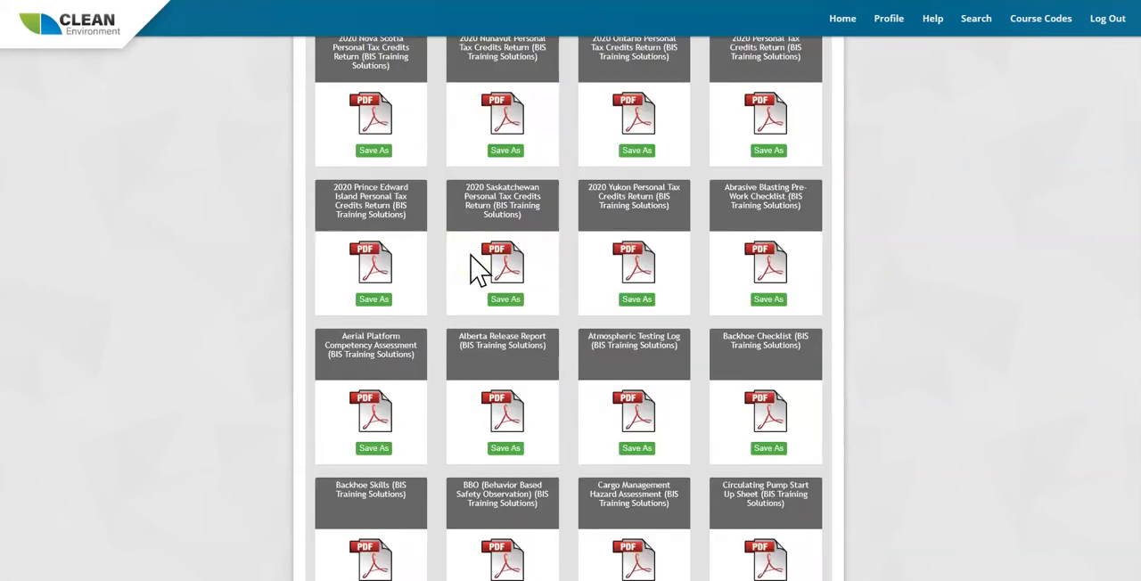
pyautogui.scroll(-5, 472, 268)
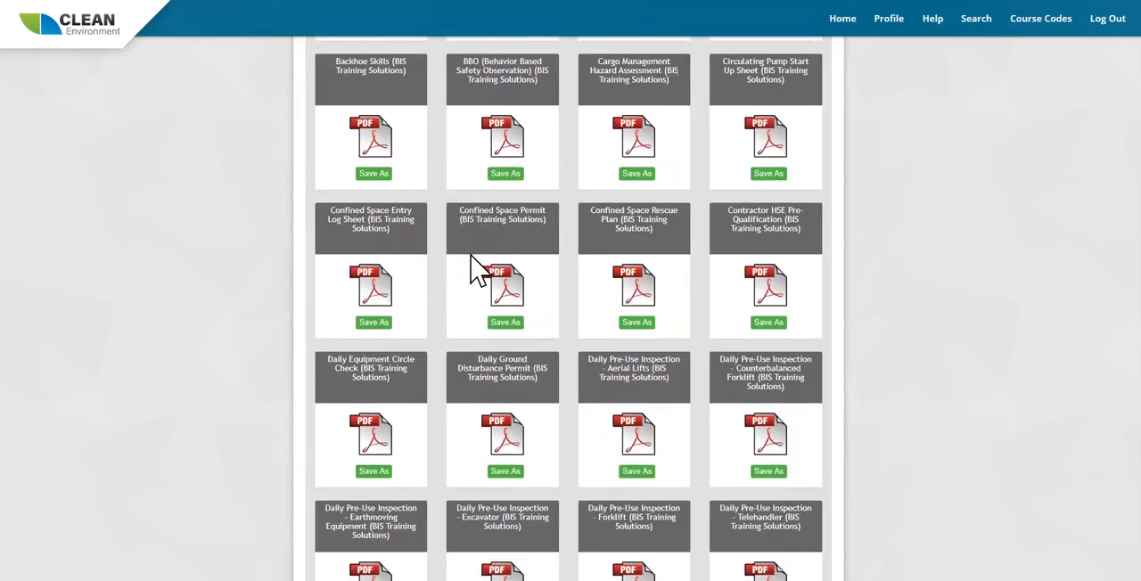
pyautogui.scroll(-3, 473, 267)
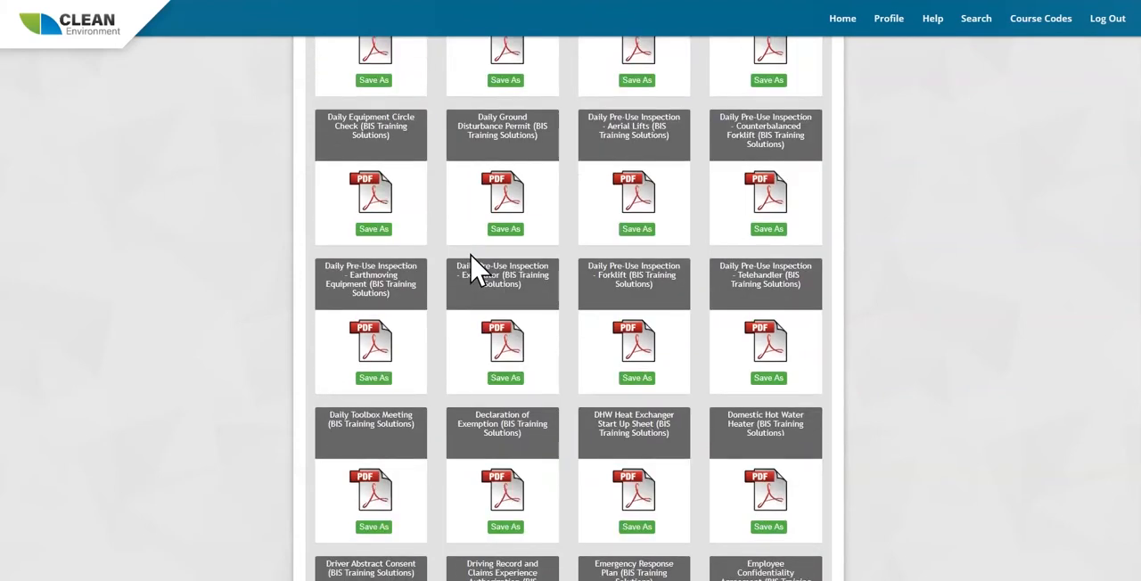
pyautogui.click(640, 228)
pyautogui.scroll(20, 644, 241)
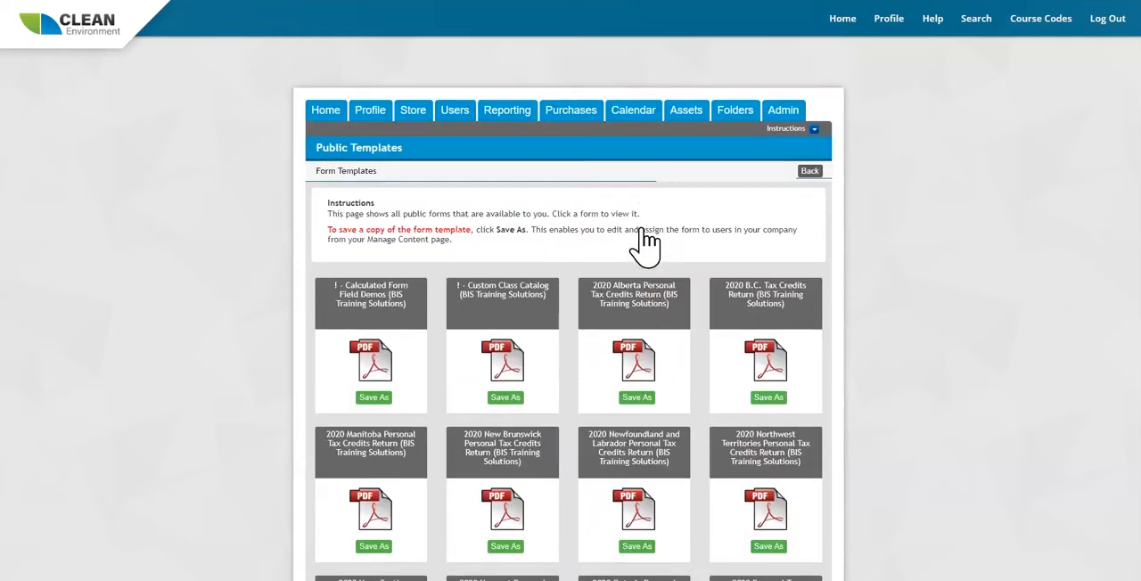
pyautogui.click(808, 168)
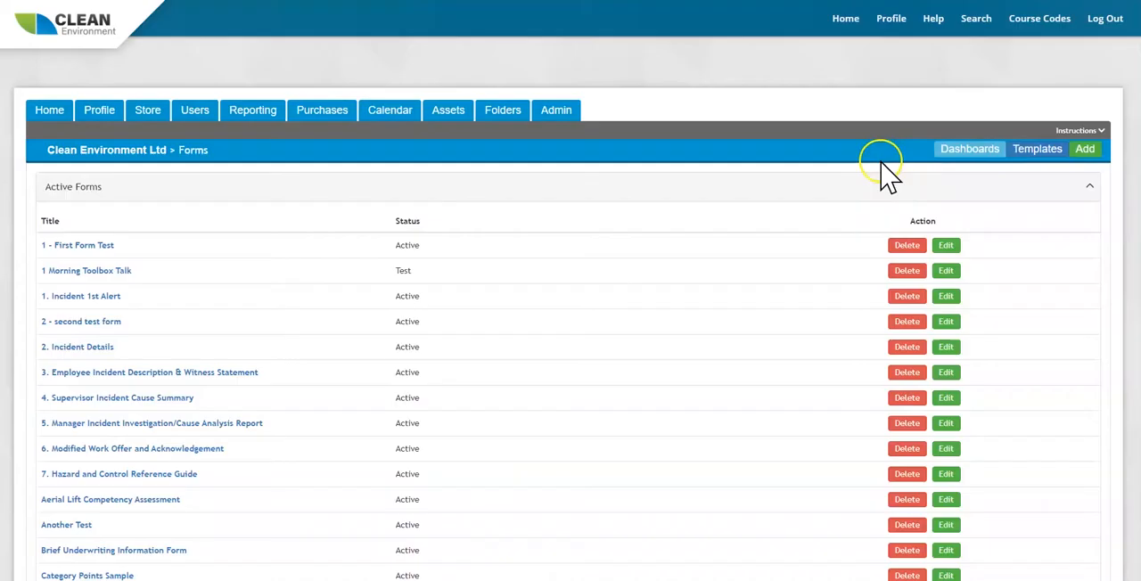
# Start a new form and add Checkboxes, Drop-down, Text Field and Likert Scale fields, each placed above the previous one.
pyautogui.click(1085, 149)
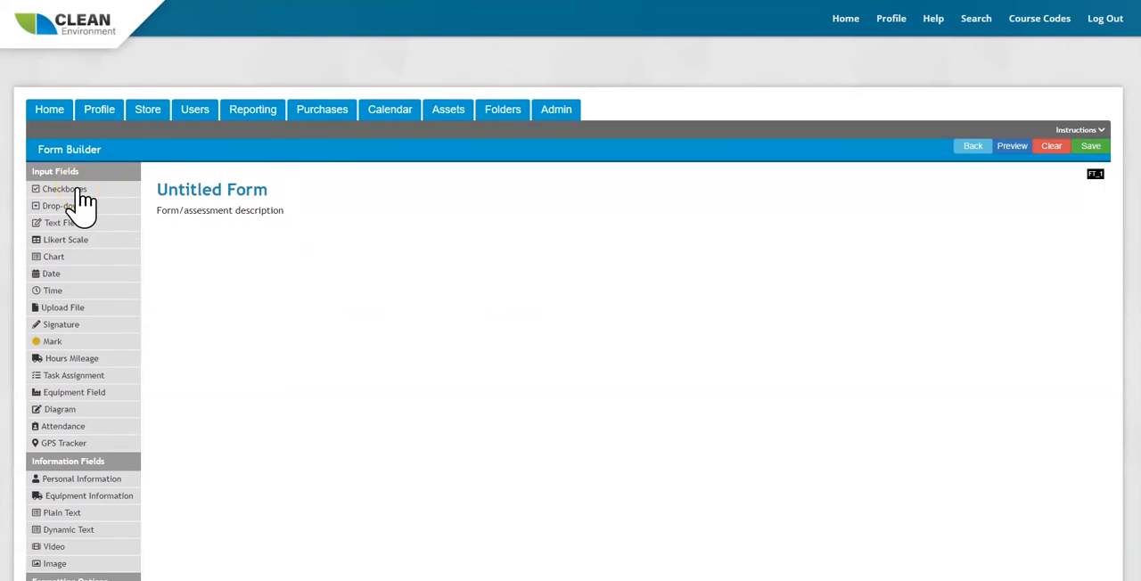
pyautogui.moveTo(77, 190); pyautogui.dragTo(334, 301)
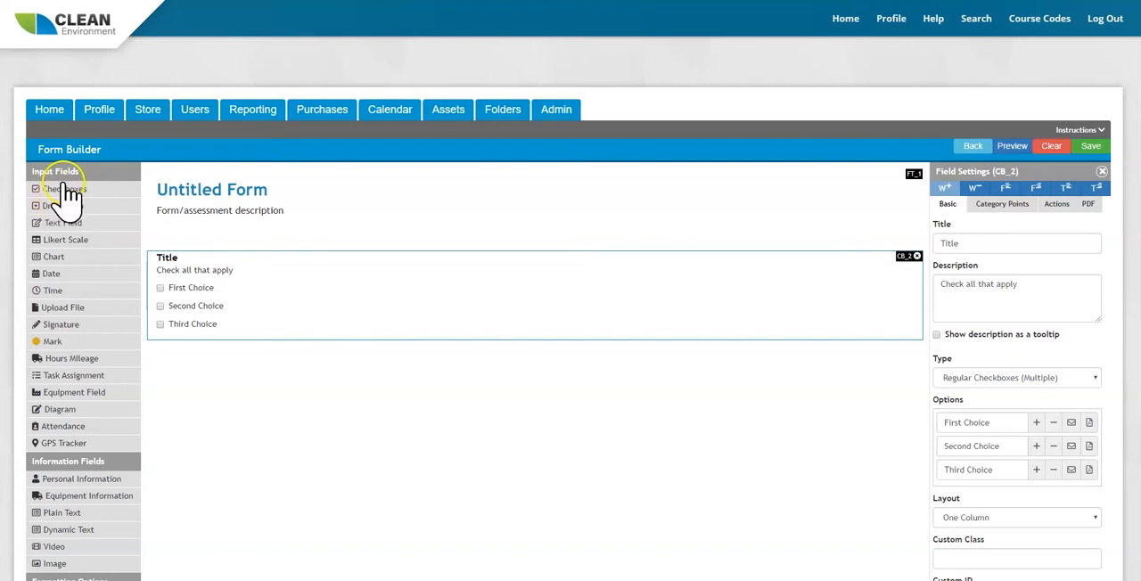
pyautogui.moveTo(56, 207); pyautogui.dragTo(192, 251)
pyautogui.moveTo(45, 227); pyautogui.dragTo(219, 275)
pyautogui.moveTo(59, 241); pyautogui.dragTo(214, 272)
# Add Chart, Date, Upload File and Signature fields at the beginning of the form, each above the previous one.
pyautogui.moveTo(55, 260); pyautogui.dragTo(208, 260)
pyautogui.moveTo(61, 279); pyautogui.dragTo(169, 280)
pyautogui.moveTo(58, 310); pyautogui.dragTo(204, 271)
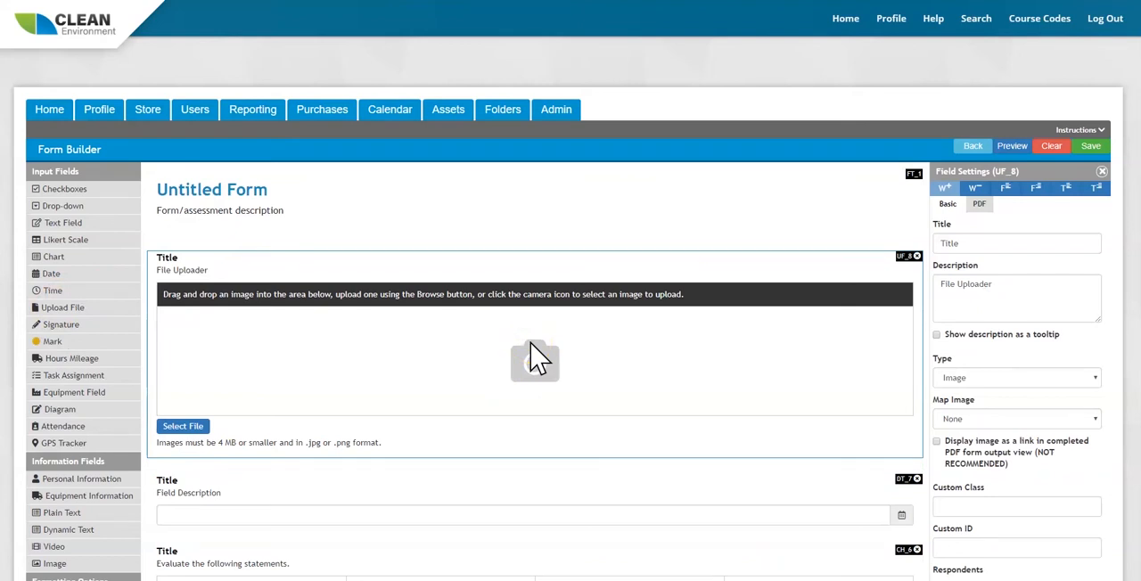
pyautogui.moveTo(67, 327); pyautogui.dragTo(214, 262)
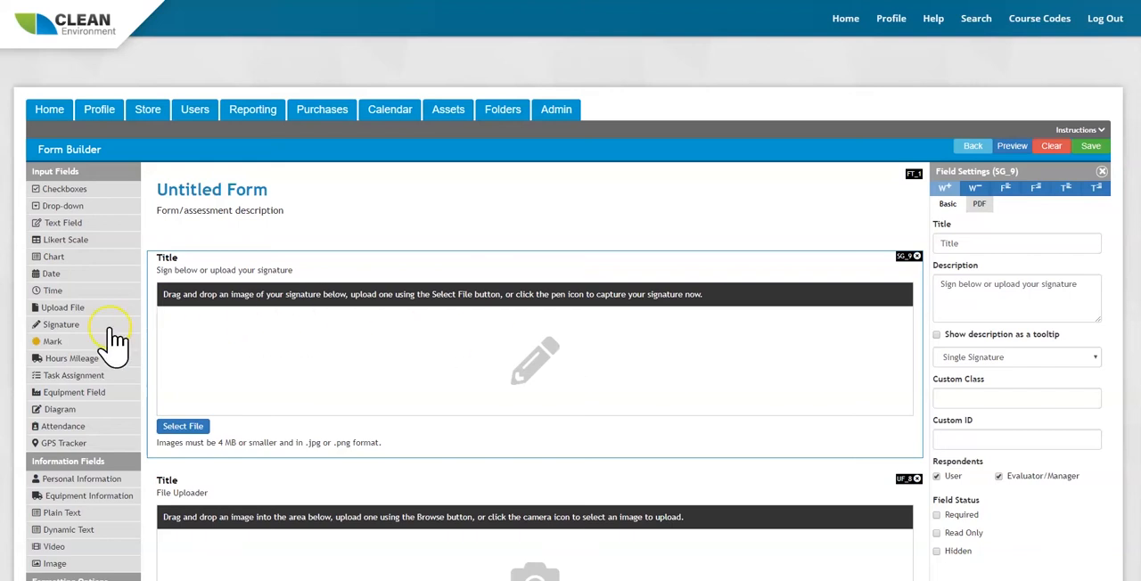
# Add Hours Mileage, Task Assignment and Equipment Field inputs at the beginning of the form, each above the previous one.
pyautogui.moveTo(58, 355)
pyautogui.mouseDown()
pyautogui.moveTo(71, 374)
pyautogui.moveTo(245, 273)
pyautogui.mouseUp()
pyautogui.moveTo(49, 379); pyautogui.dragTo(242, 280)
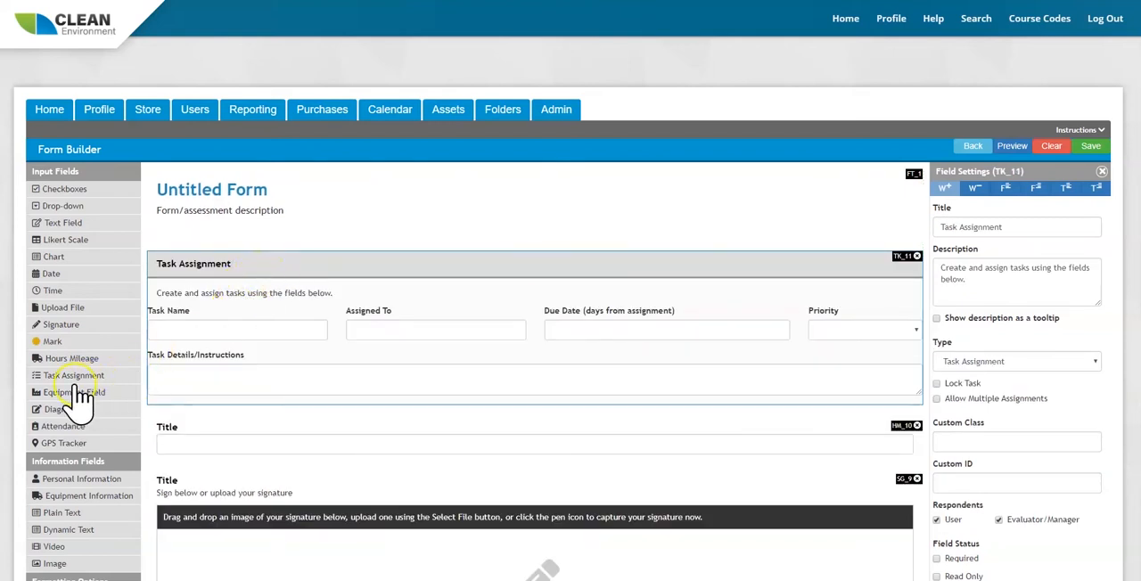
pyautogui.moveTo(77, 402); pyautogui.dragTo(235, 270)
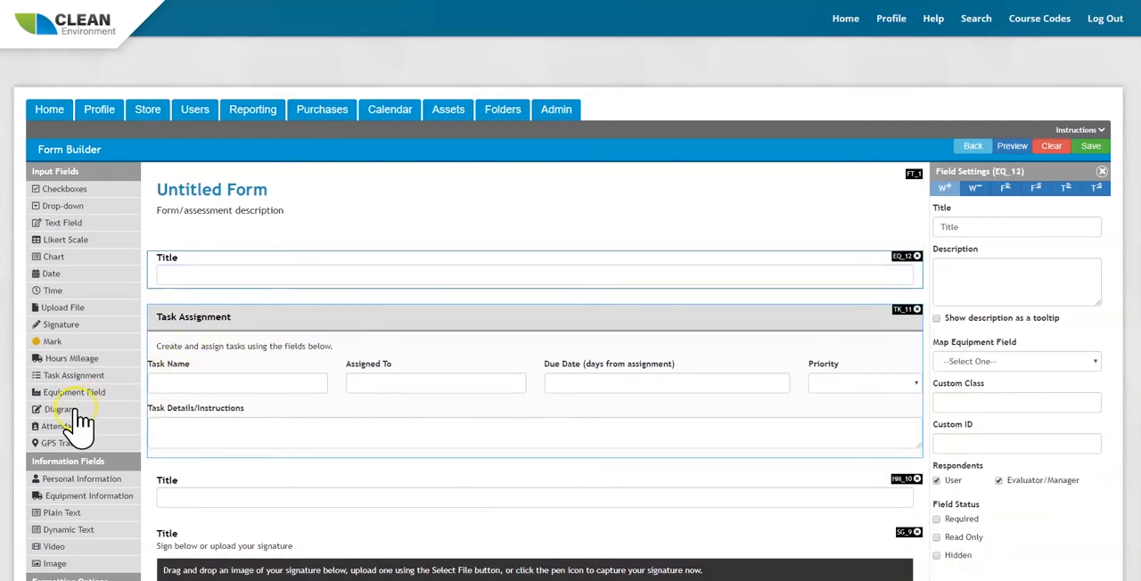
# Insert Diagram, Attendance and GPS Tracker fields directly below the equipment field, each above the previous one.
pyautogui.moveTo(76, 416); pyautogui.dragTo(293, 279)
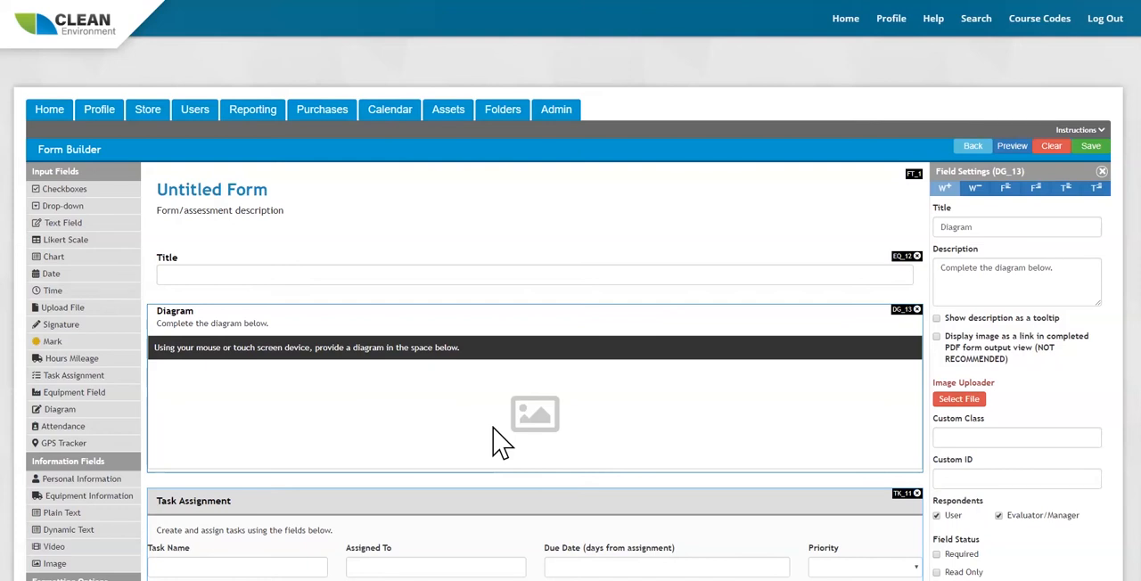
pyautogui.moveTo(76, 428); pyautogui.dragTo(324, 355)
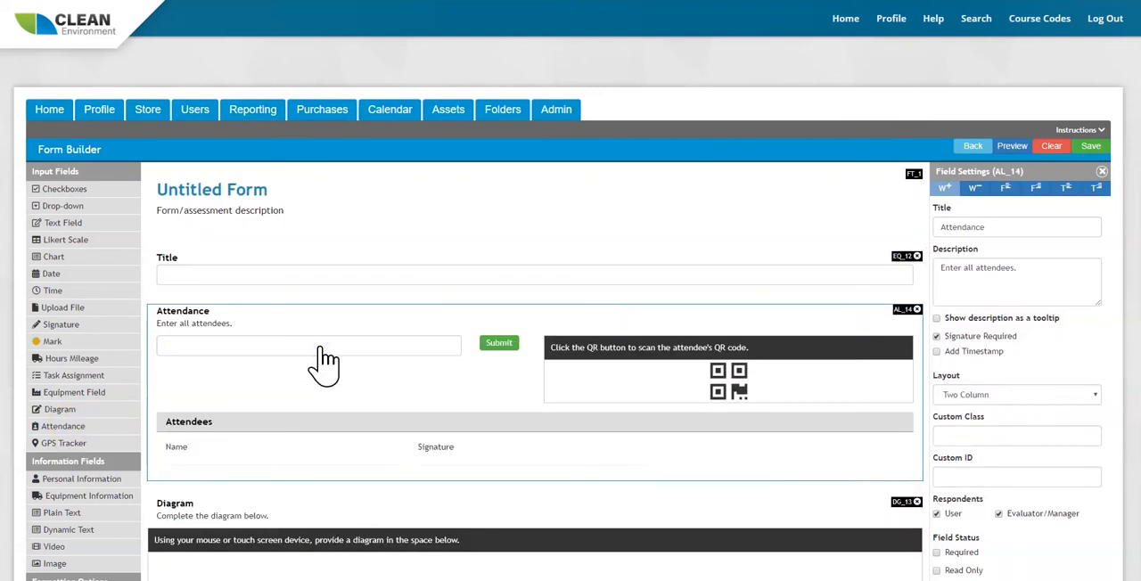
pyautogui.moveTo(67, 445); pyautogui.dragTo(278, 324)
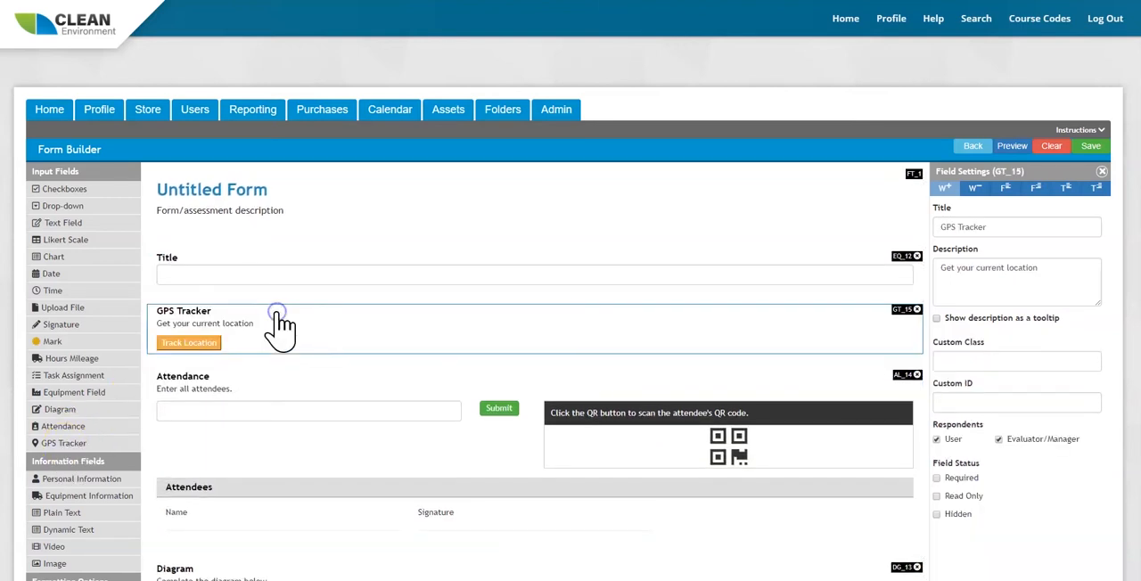
# Add a Personal Information field below the GPS Tracker and exclude location, company role, ID number, company, both evaluators, email and both phone numbers.
pyautogui.scroll(-1, 124, 411)
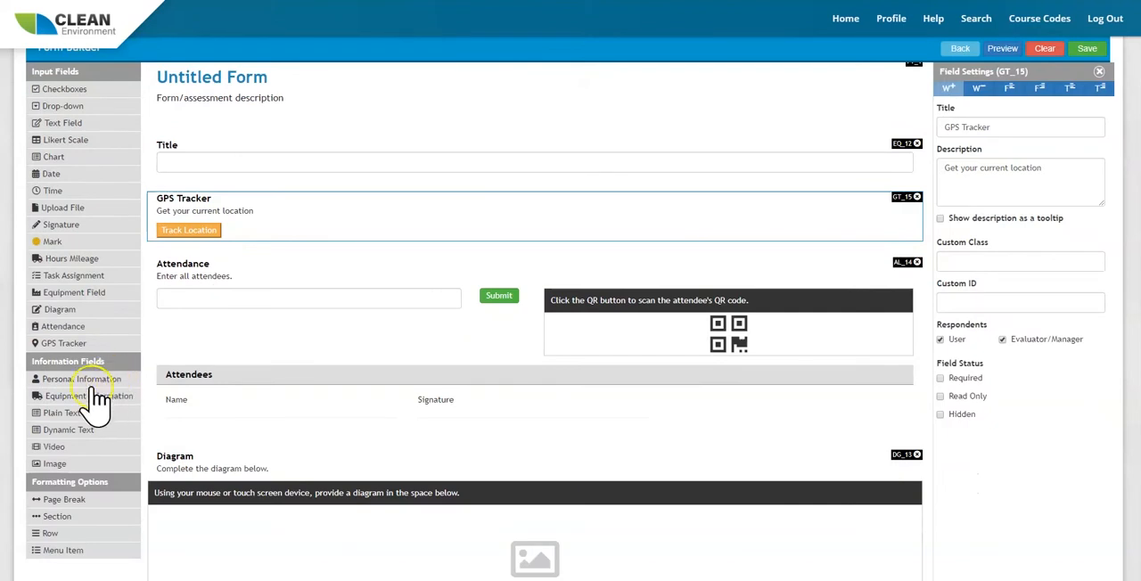
pyautogui.moveTo(71, 384); pyautogui.dragTo(280, 270)
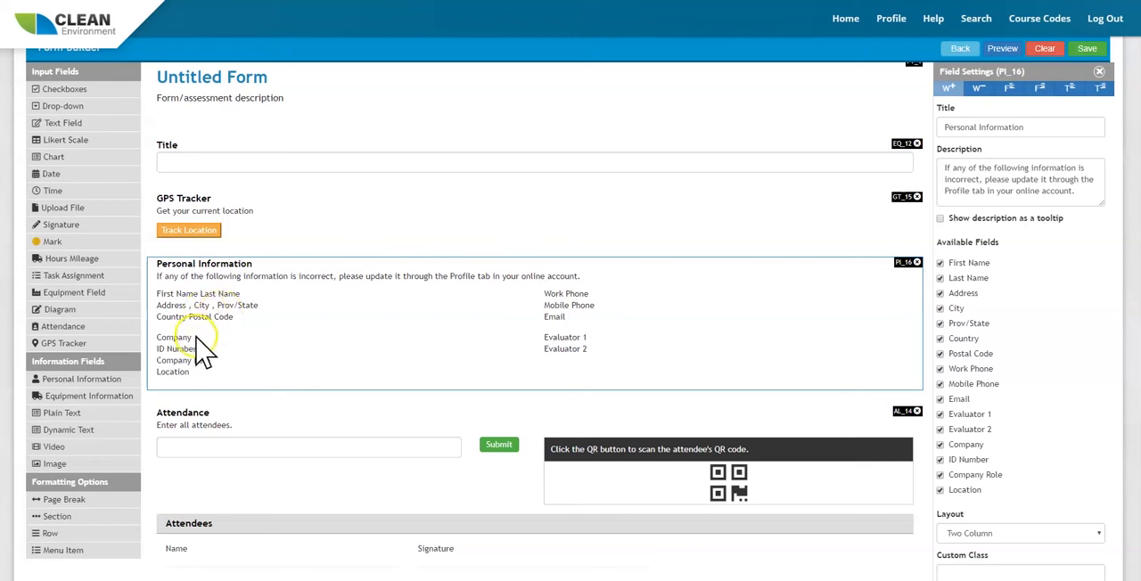
pyautogui.click(940, 491)
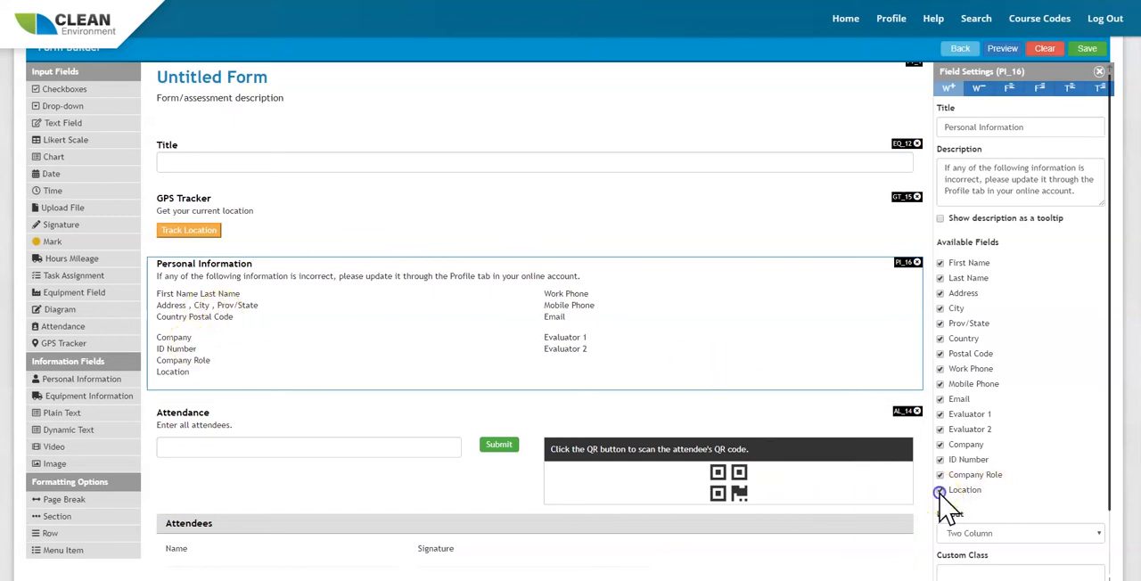
pyautogui.click(940, 475)
pyautogui.click(941, 460)
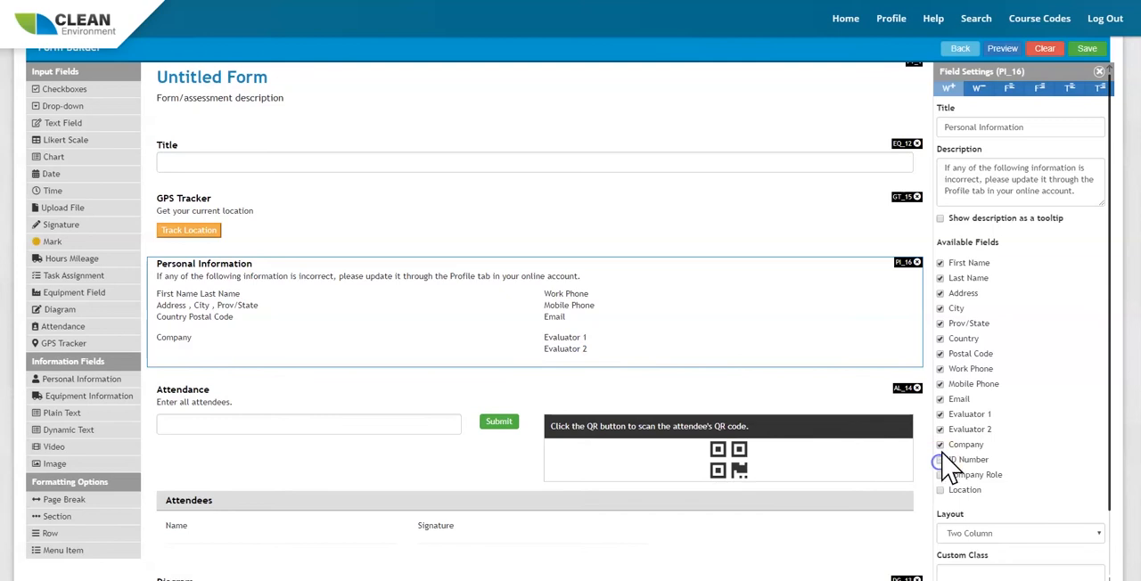
pyautogui.click(941, 444)
pyautogui.click(940, 430)
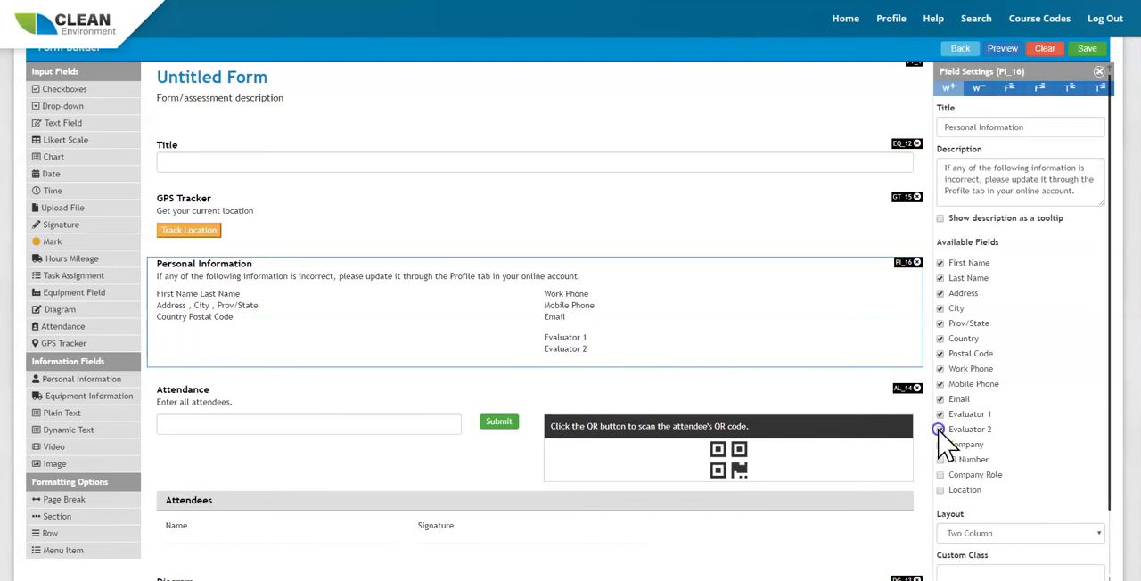
pyautogui.click(941, 414)
pyautogui.click(940, 399)
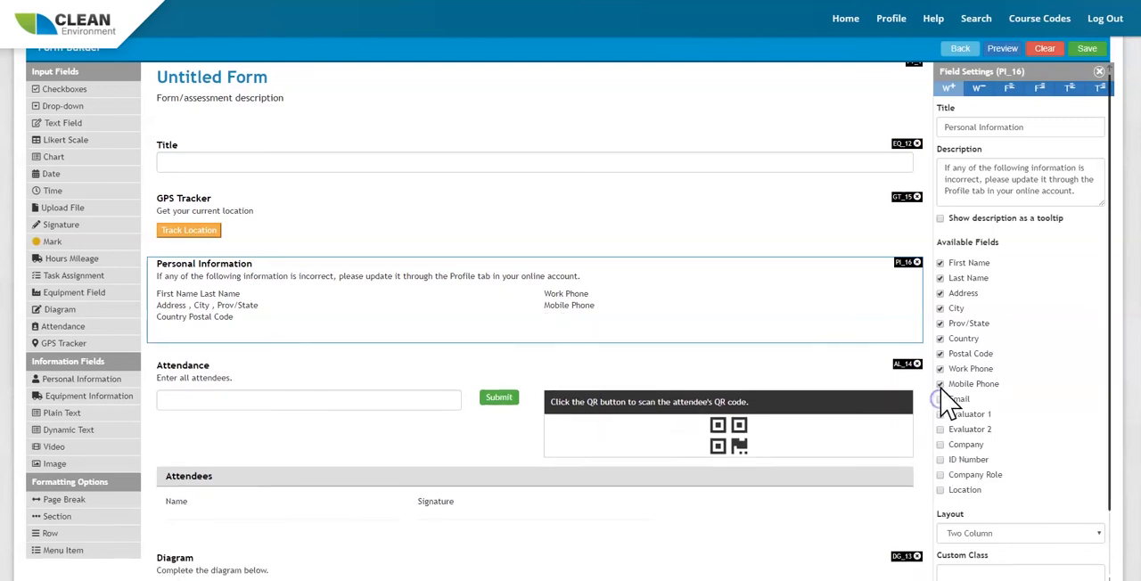
pyautogui.click(941, 384)
pyautogui.click(941, 369)
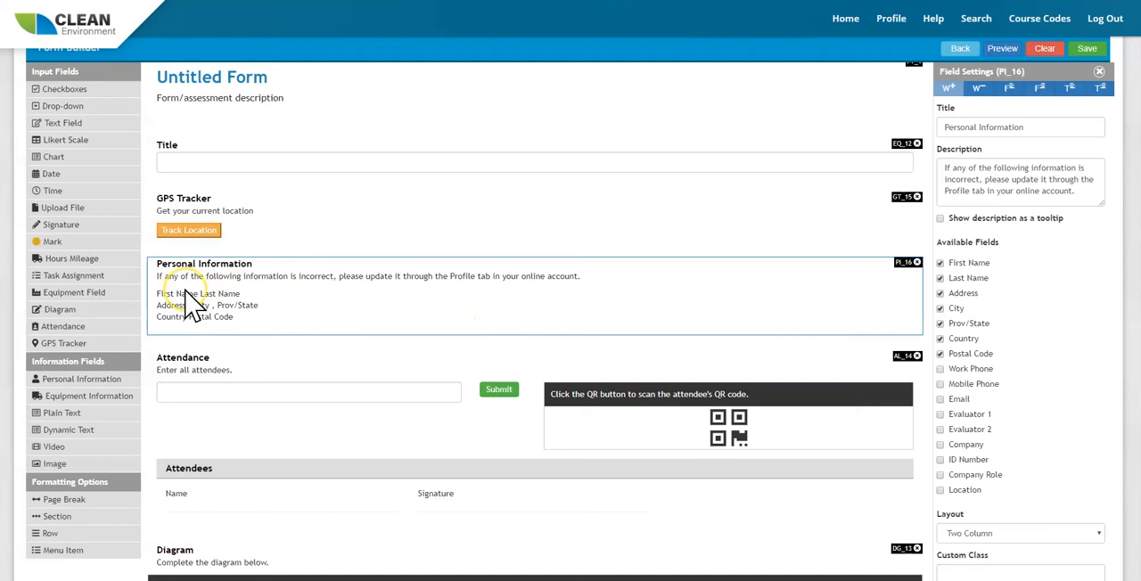
# Insert Equipment Information, Plain Text and Dynamic Text fields directly below the GPS Tracker, each above the previous one.
pyautogui.moveTo(73, 397); pyautogui.dragTo(323, 281)
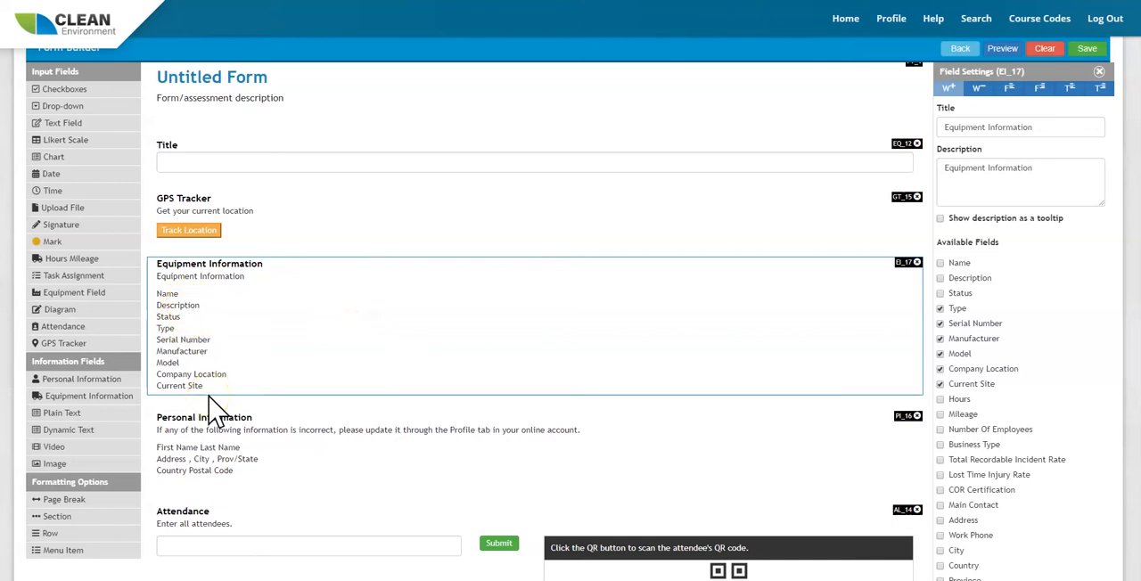
pyautogui.moveTo(66, 413); pyautogui.dragTo(271, 278)
pyautogui.moveTo(87, 435); pyautogui.dragTo(312, 281)
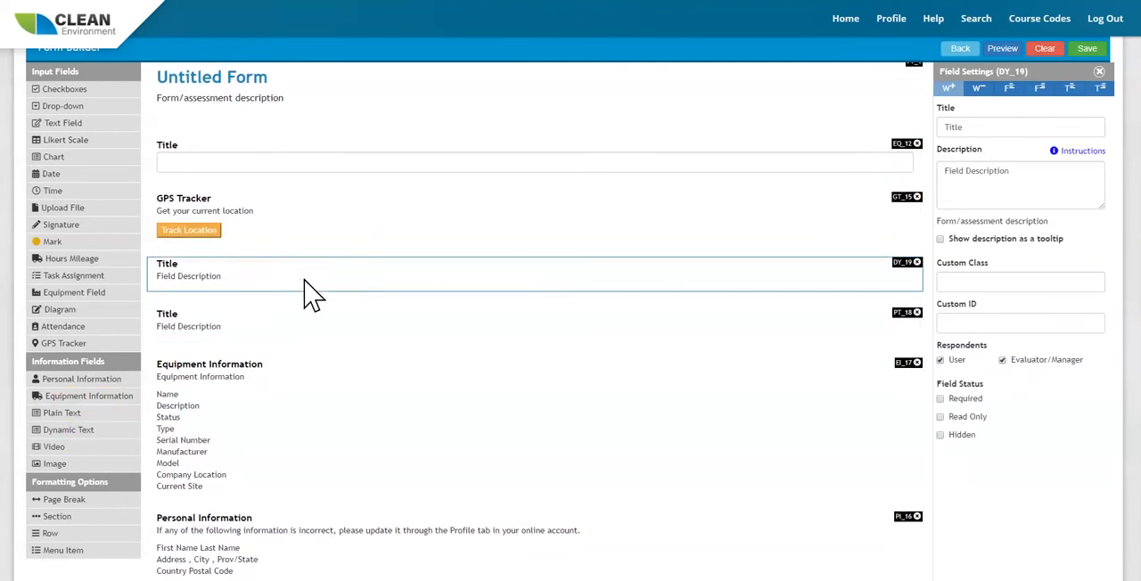
pyautogui.click(342, 298)
# Insert Video, Image and Page Break elements below the plain text field, each above the previous one, and a Section above that text field.
pyautogui.click(68, 449)
pyautogui.moveTo(73, 455); pyautogui.dragTo(229, 419)
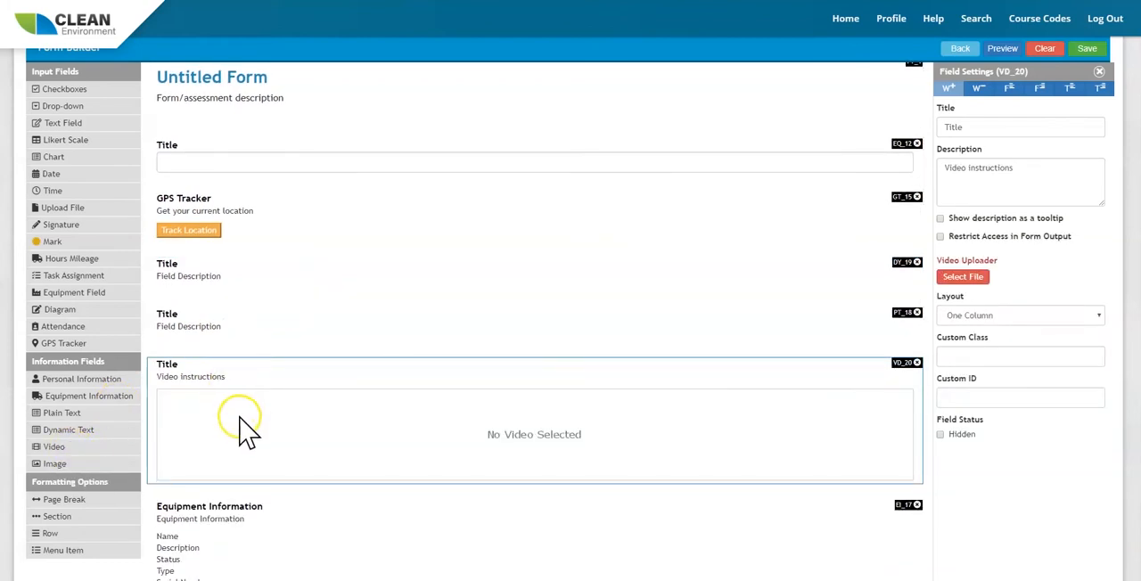
pyautogui.moveTo(62, 464); pyautogui.dragTo(237, 341)
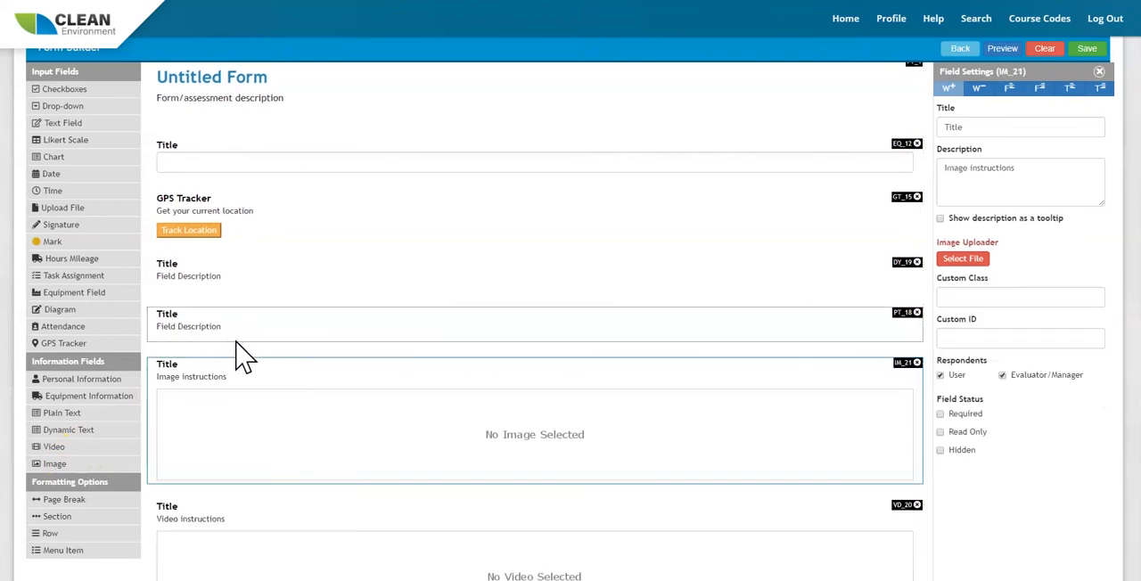
pyautogui.moveTo(83, 502); pyautogui.dragTo(235, 369)
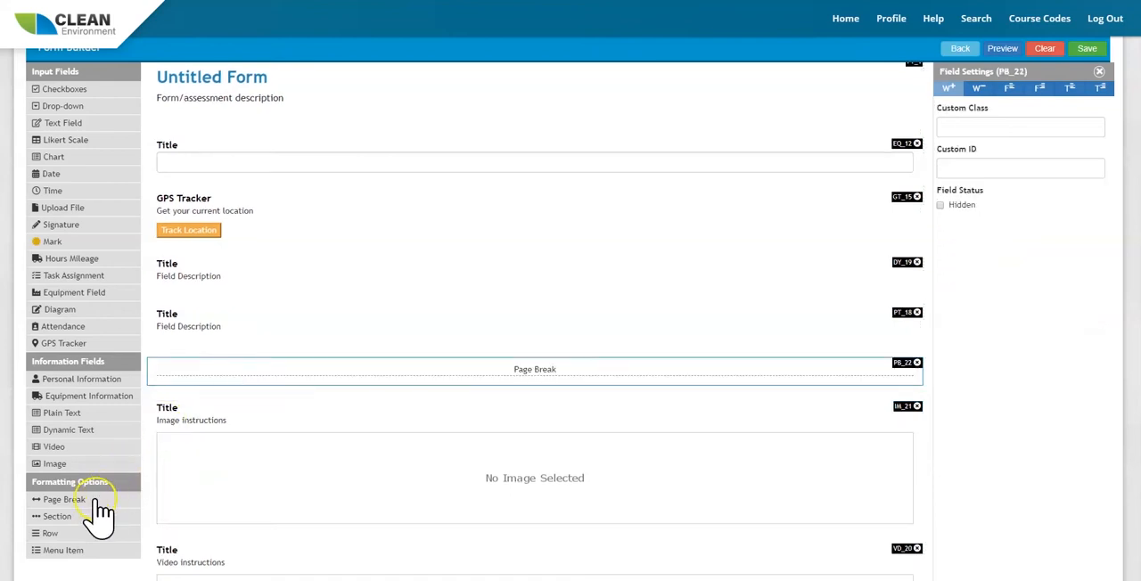
pyautogui.moveTo(63, 518); pyautogui.dragTo(280, 302)
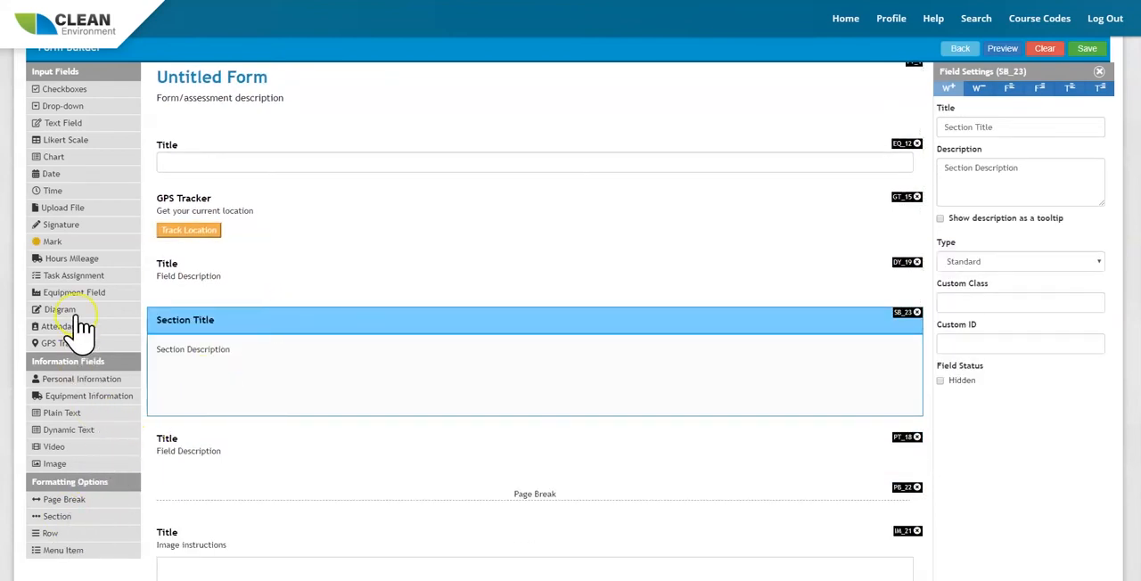
# Add another Checkboxes field at the beginning of the form and insert four new options after First Choice.
pyautogui.scroll(2, 78, 324)
pyautogui.moveTo(84, 192); pyautogui.dragTo(301, 273)
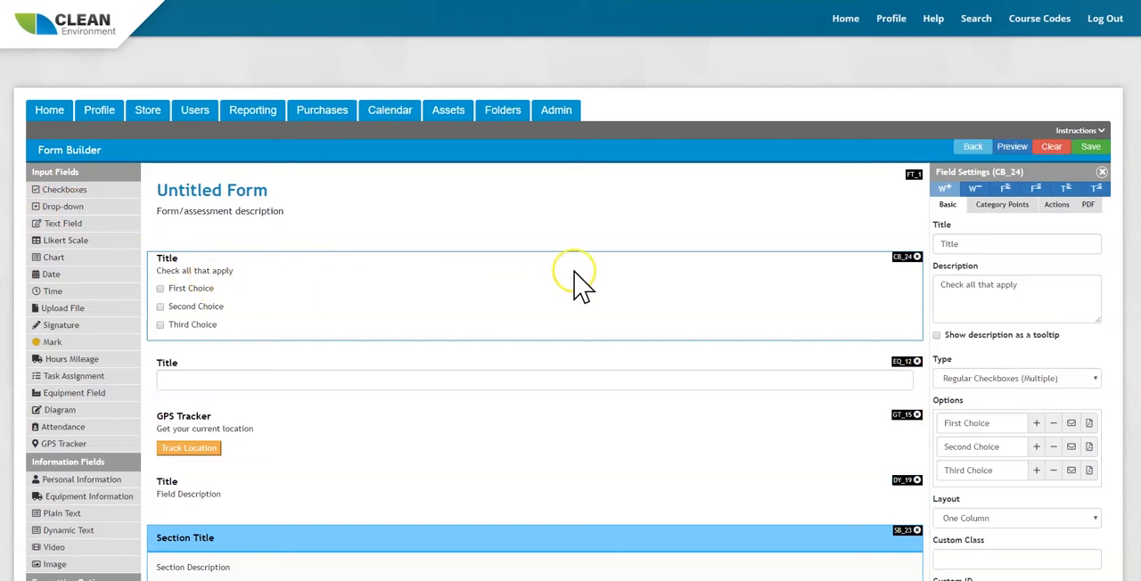
pyautogui.doubleClick(983, 247)
pyautogui.tripleClick(986, 296)
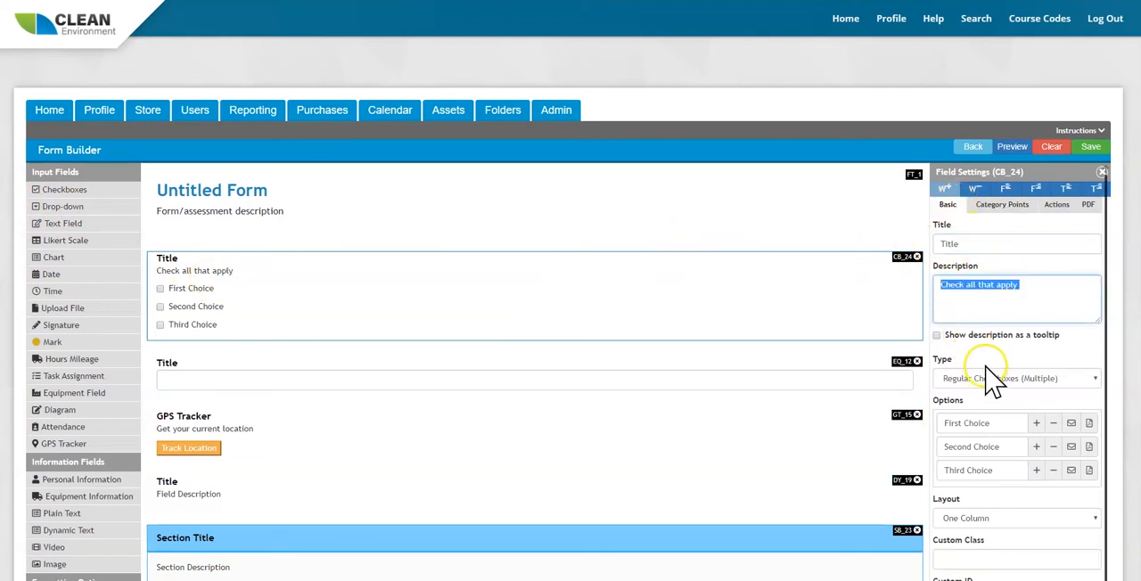
pyautogui.scroll(-1, 1003, 367)
pyautogui.click(1039, 389)
pyautogui.click(1038, 389)
pyautogui.click(1038, 390)
pyautogui.click(1039, 390)
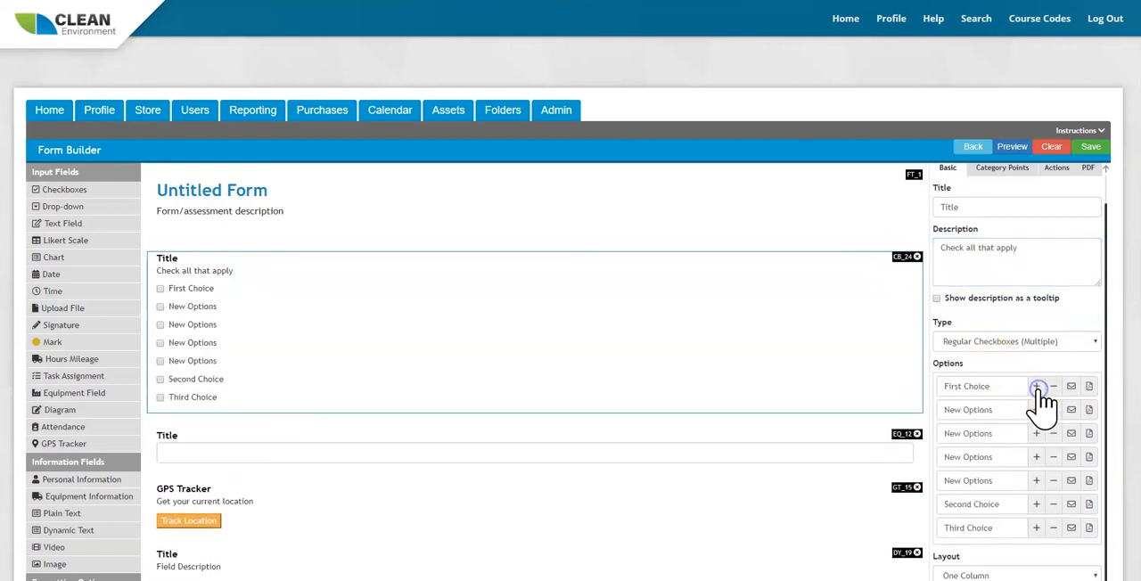
# Set the layout of the new checkboxes field to Two Column.
pyautogui.scroll(-3, 1025, 383)
pyautogui.click(992, 483)
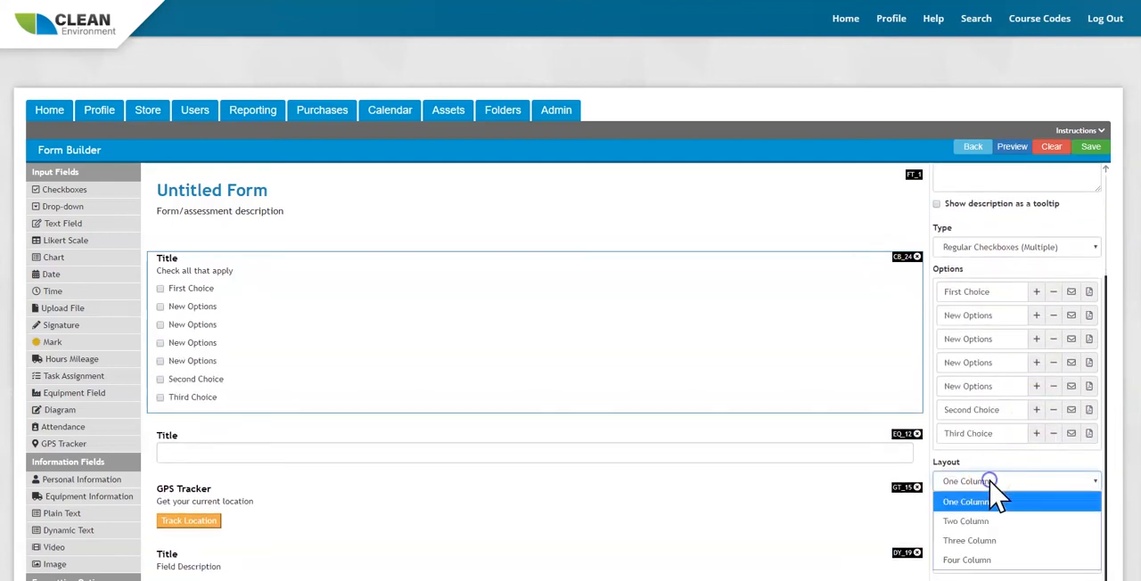
pyautogui.click(997, 522)
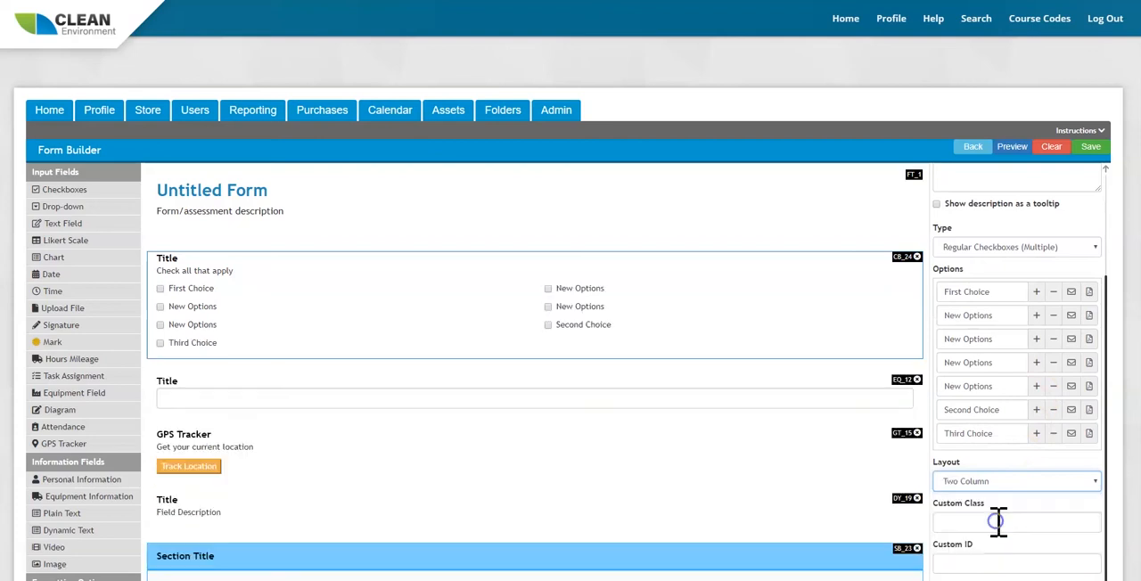
# Try the Three Column and Four Column layouts on the checkboxes field and return it to Two Column.
pyautogui.click(996, 482)
pyautogui.click(1006, 541)
pyautogui.click(993, 481)
pyautogui.click(986, 560)
pyautogui.click(992, 481)
pyautogui.click(979, 522)
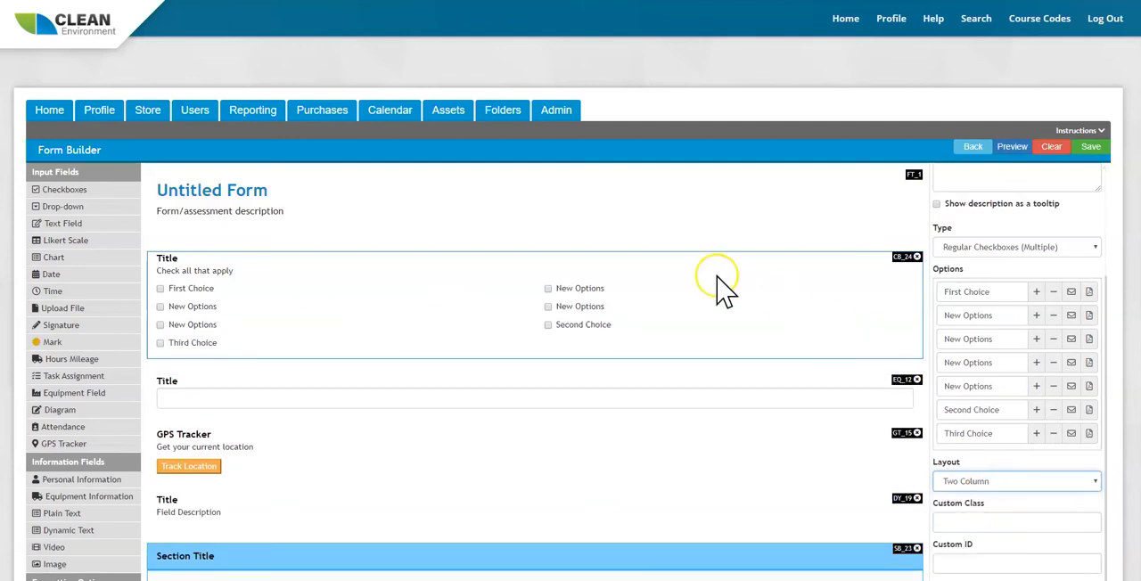
# Narrow the first checkboxes field to a quarter of the form's width and insert one more new option in its list.
pyautogui.scroll(3, 994, 254)
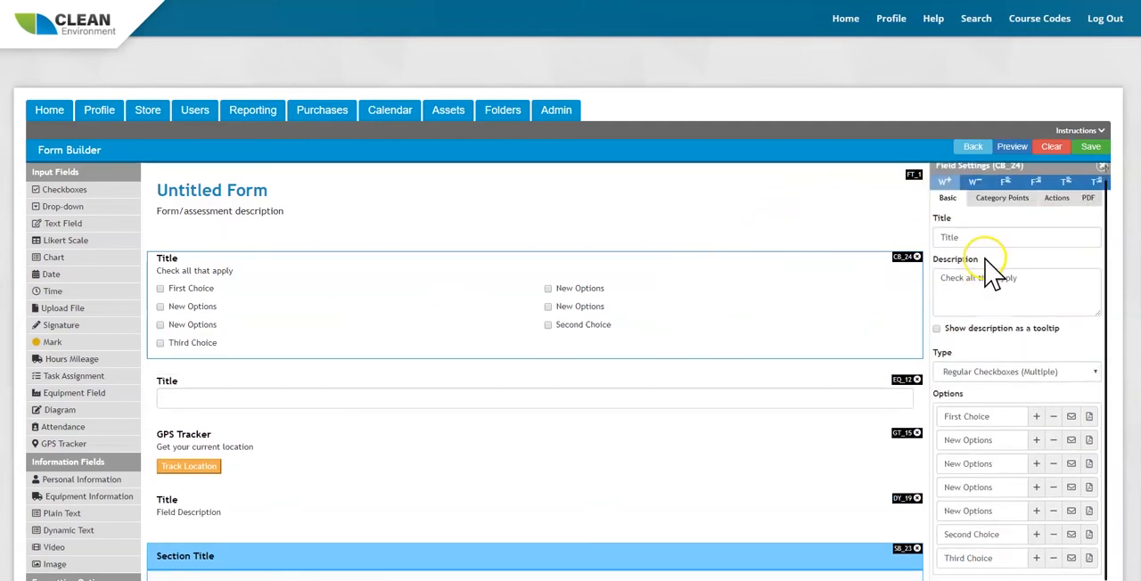
pyautogui.click(976, 190)
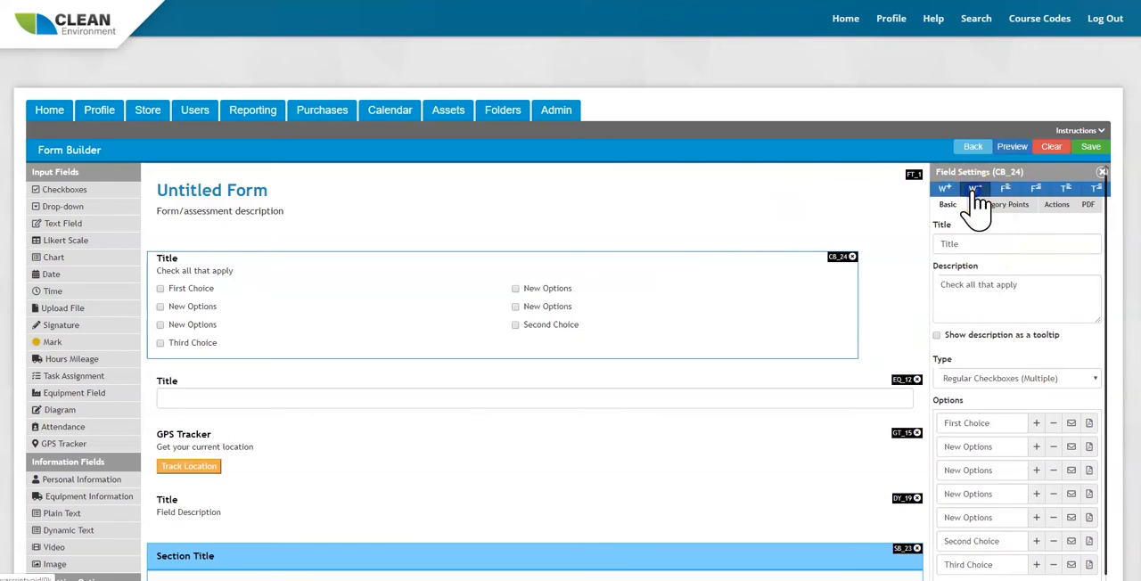
pyautogui.click(976, 190)
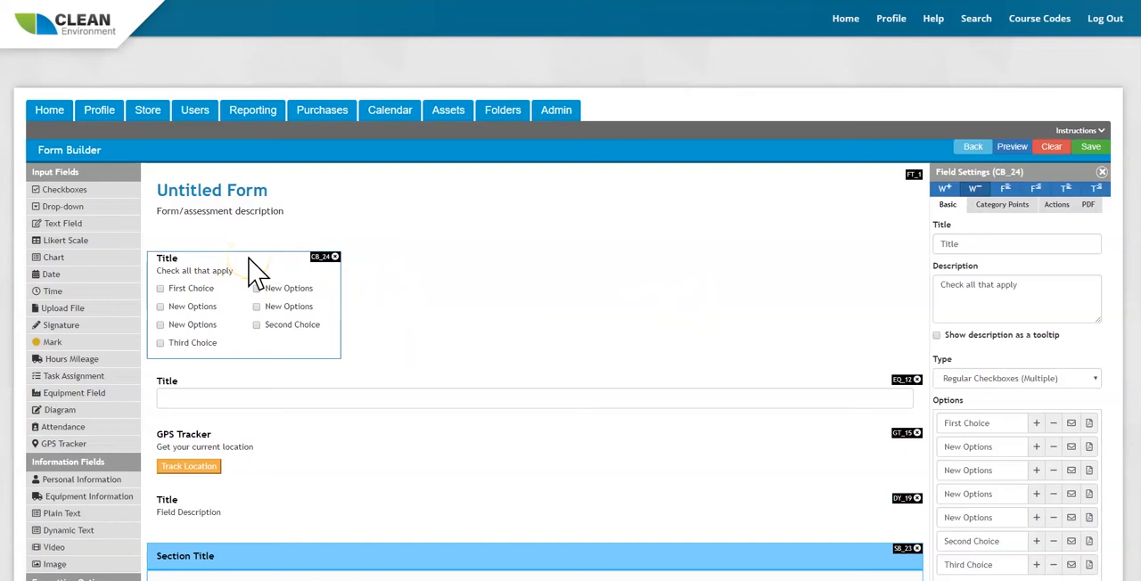
pyautogui.click(1035, 470)
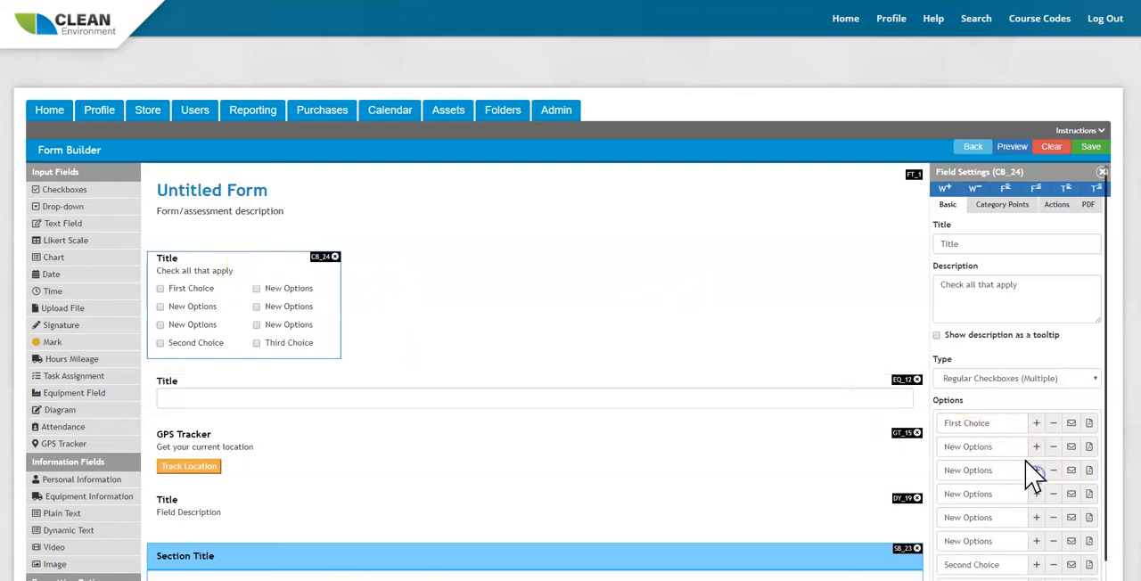
# Duplicate the narrowed checkboxes field twice so that three copies stand side by side.
pyautogui.click(254, 258)
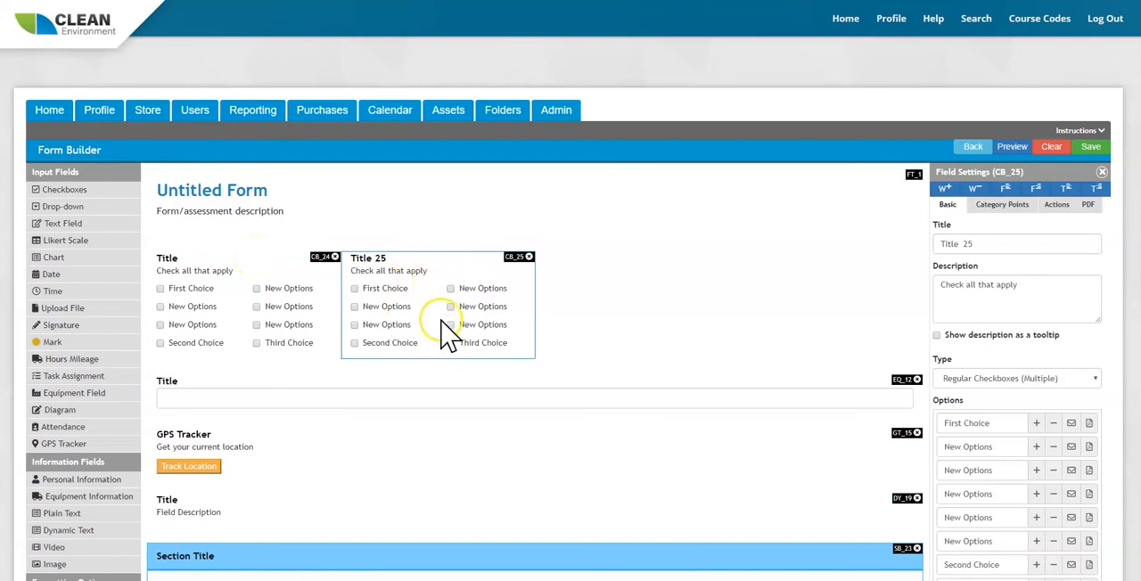
pyautogui.click(456, 258)
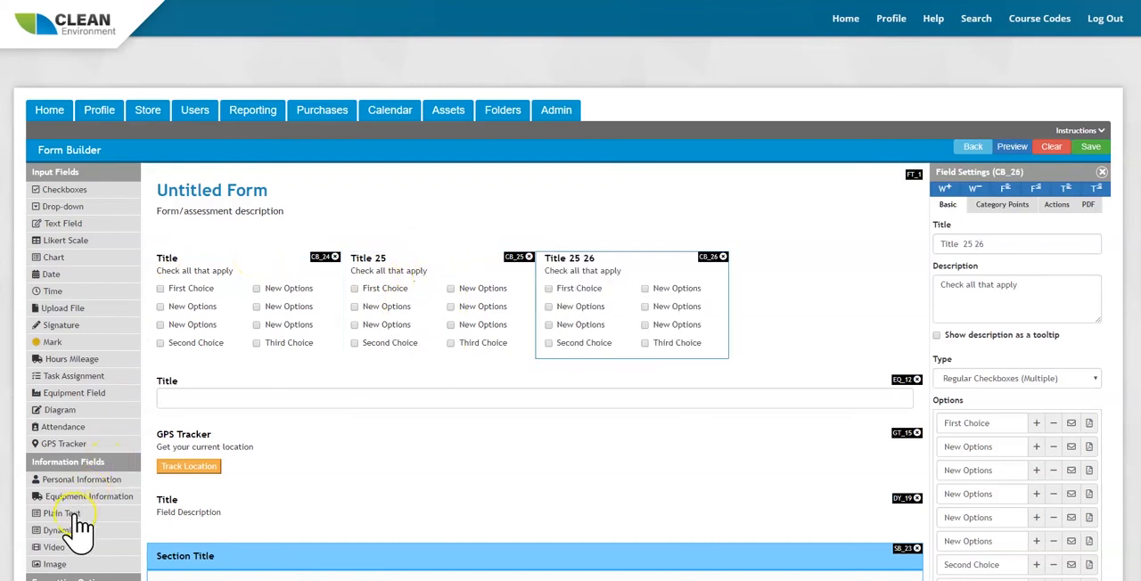
# Add a Drop-down field inside the section, narrow it and duplicate it beside the original.
pyautogui.scroll(-2, 103, 470)
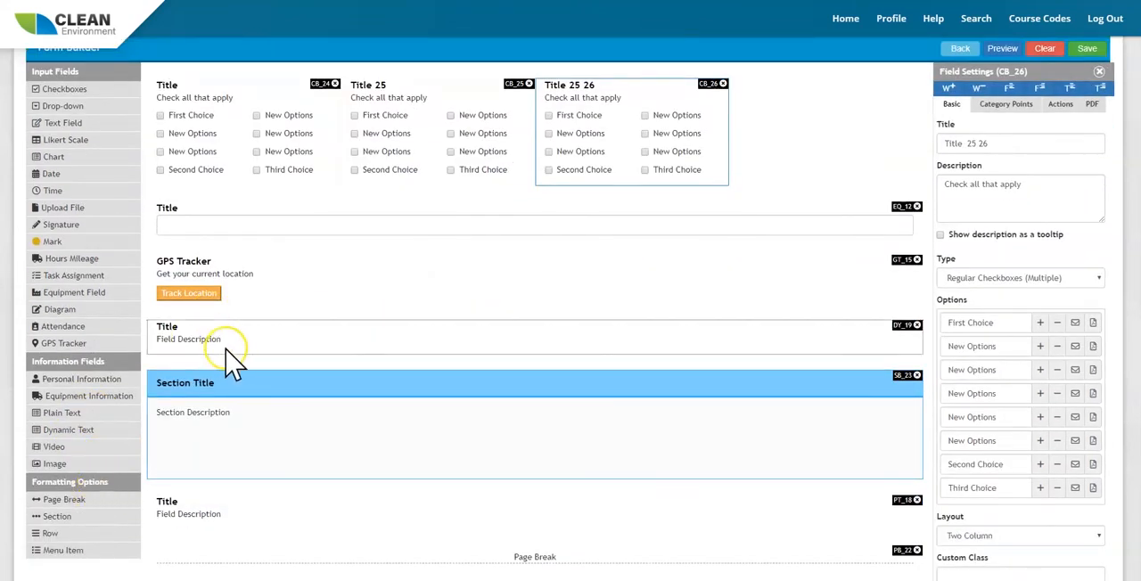
pyautogui.moveTo(60, 105); pyautogui.dragTo(300, 449)
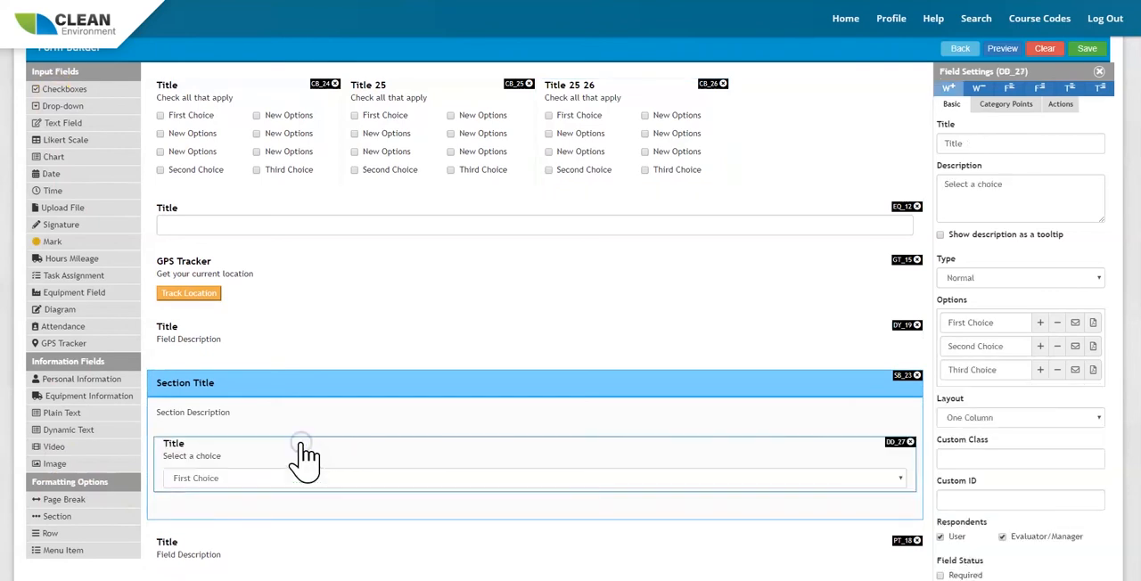
pyautogui.click(979, 89)
pyautogui.click(980, 90)
pyautogui.click(980, 90)
pyautogui.doubleClick(319, 439)
# Duplicate the whole section together with its two drop-down fields.
pyautogui.scroll(-1, 535, 383)
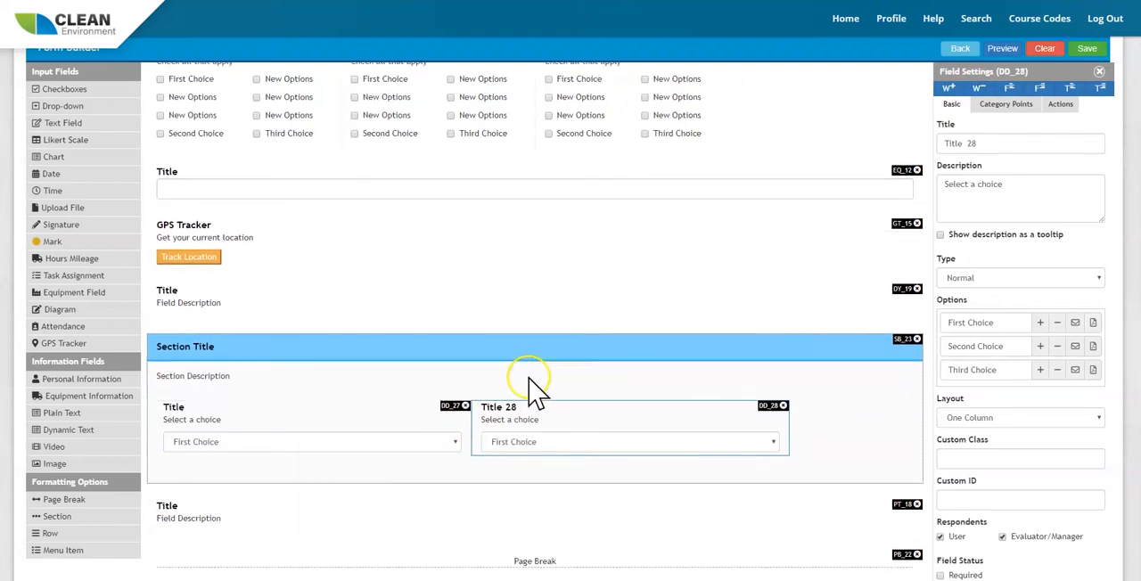
pyautogui.doubleClick(522, 323)
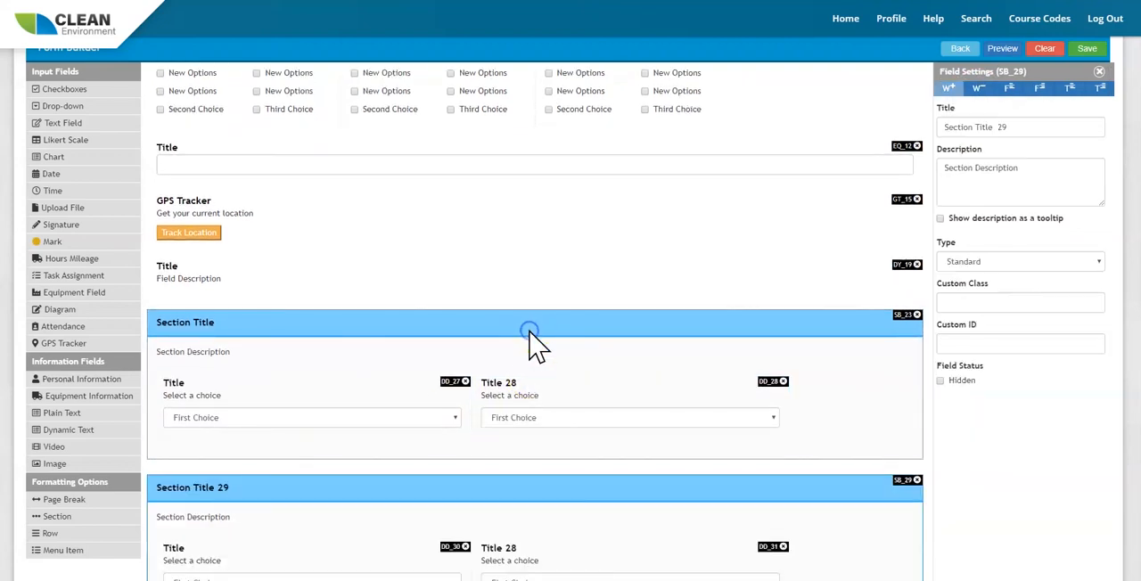
pyautogui.scroll(-1, 551, 397)
# Try the Radio (Single Choice) and Audit Checkboxes types on the third checkboxes field and set its type to Approval.
pyautogui.scroll(4, 553, 402)
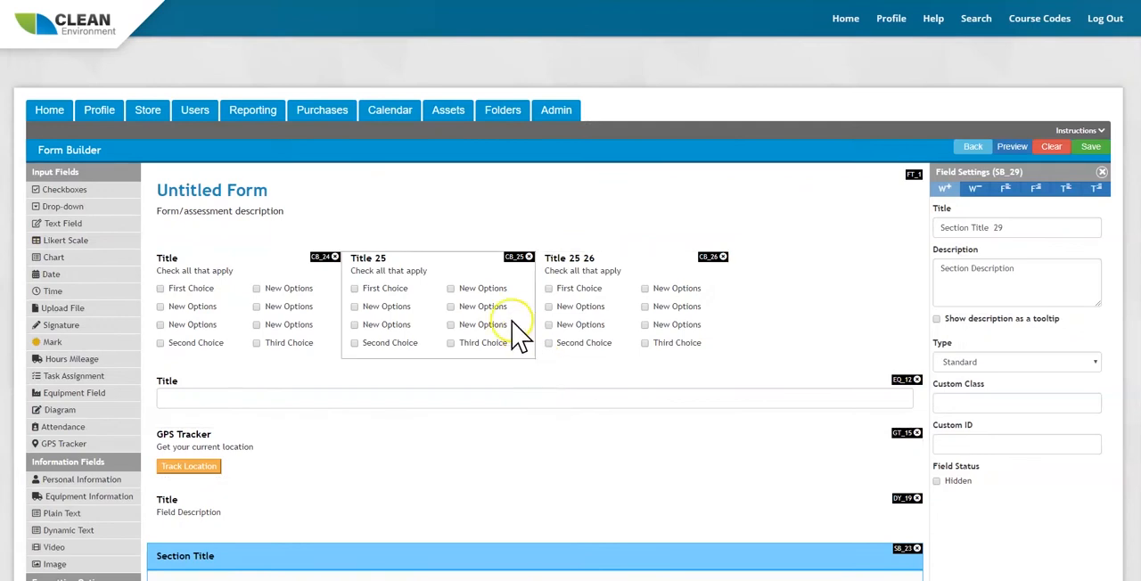
pyautogui.click(654, 277)
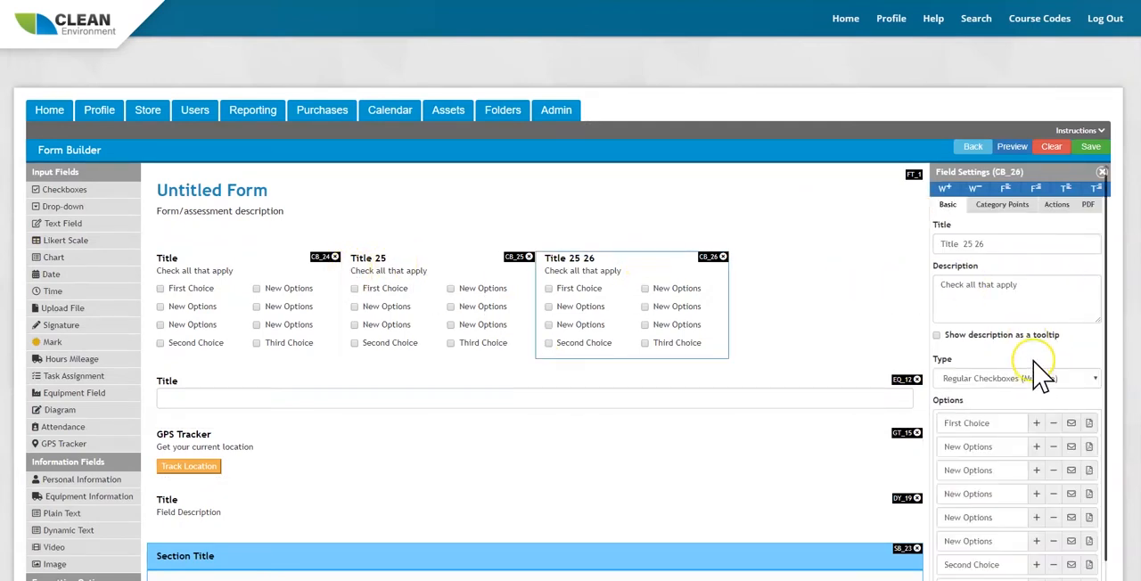
pyautogui.click(981, 380)
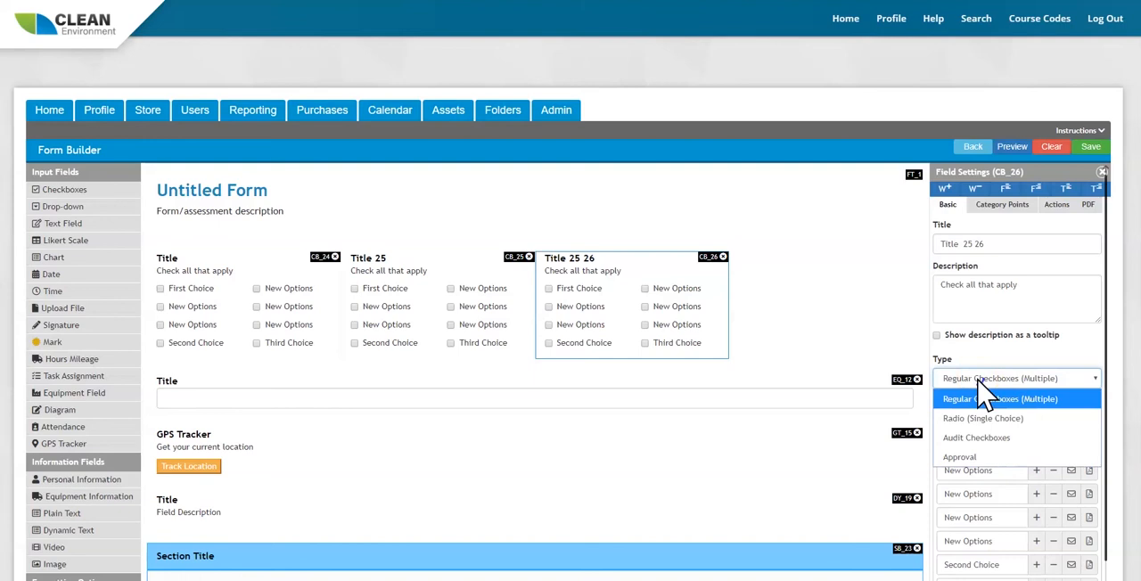
pyautogui.click(972, 400)
pyautogui.click(975, 419)
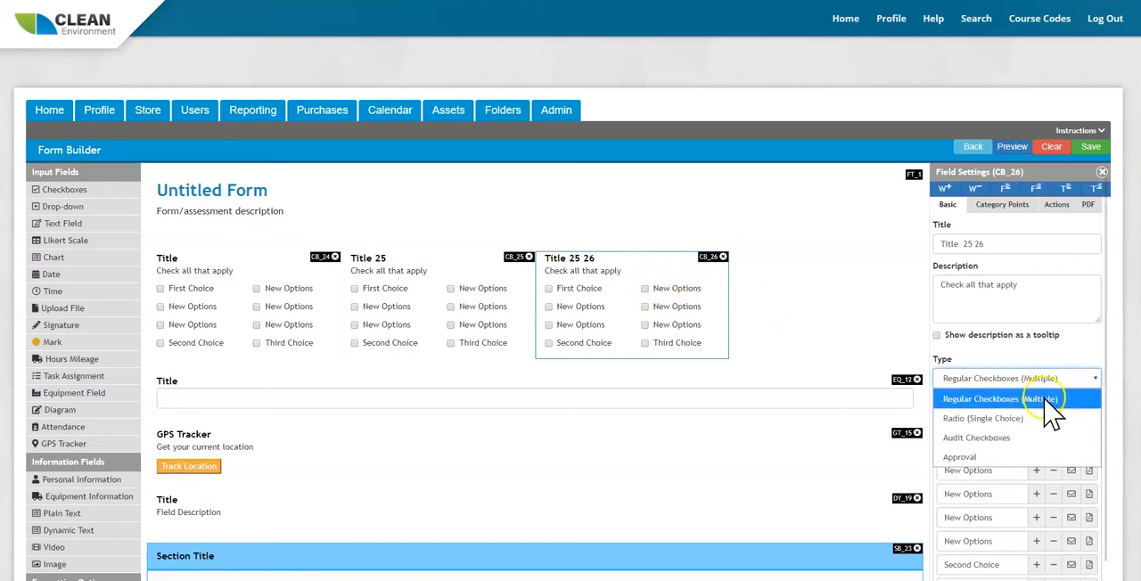
pyautogui.click(995, 423)
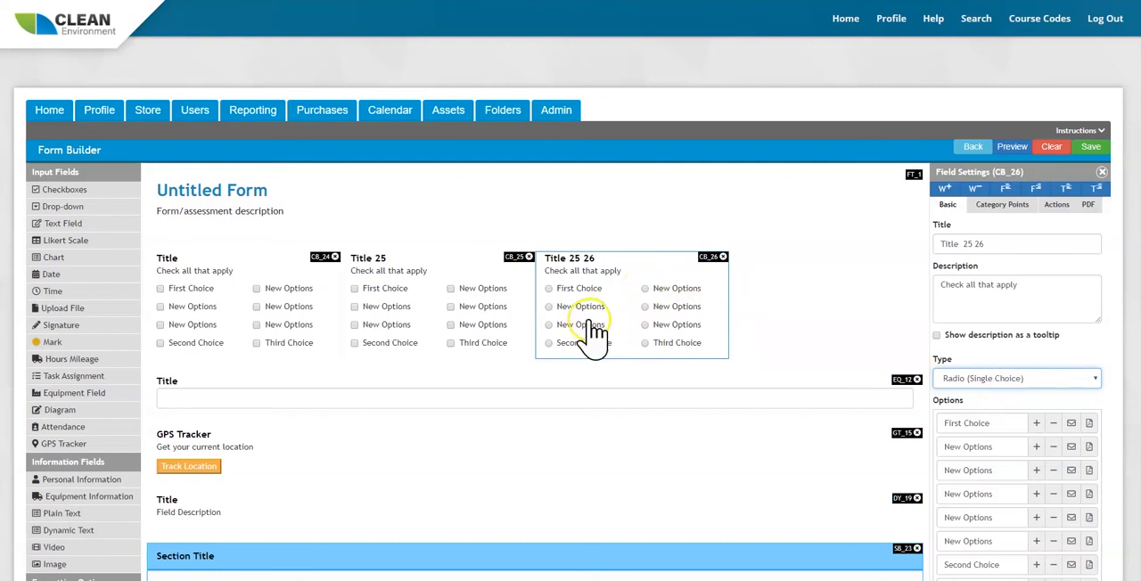
pyautogui.click(1024, 378)
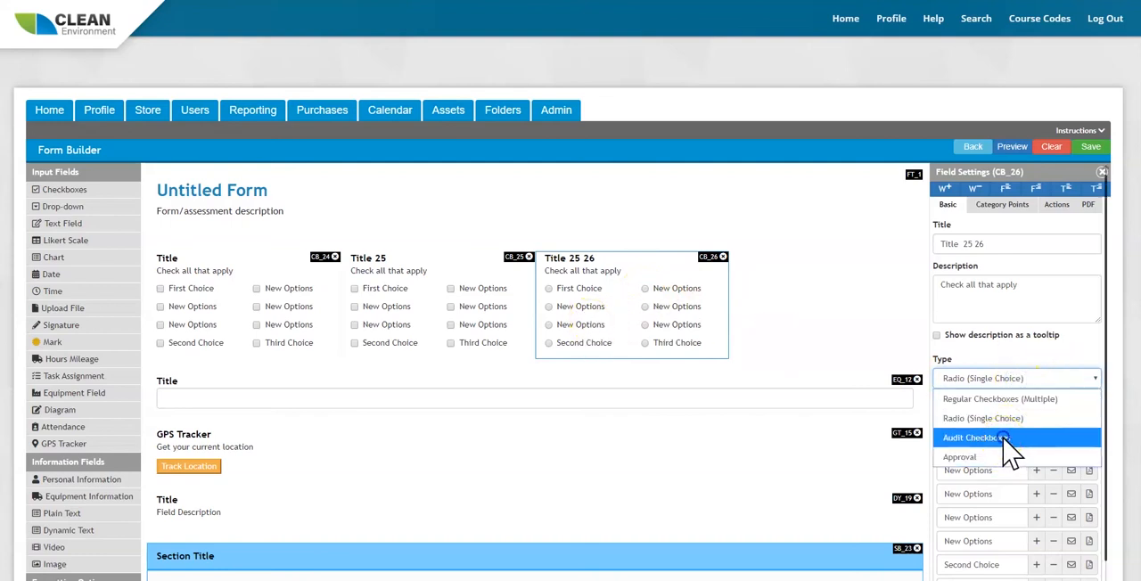
pyautogui.click(1005, 441)
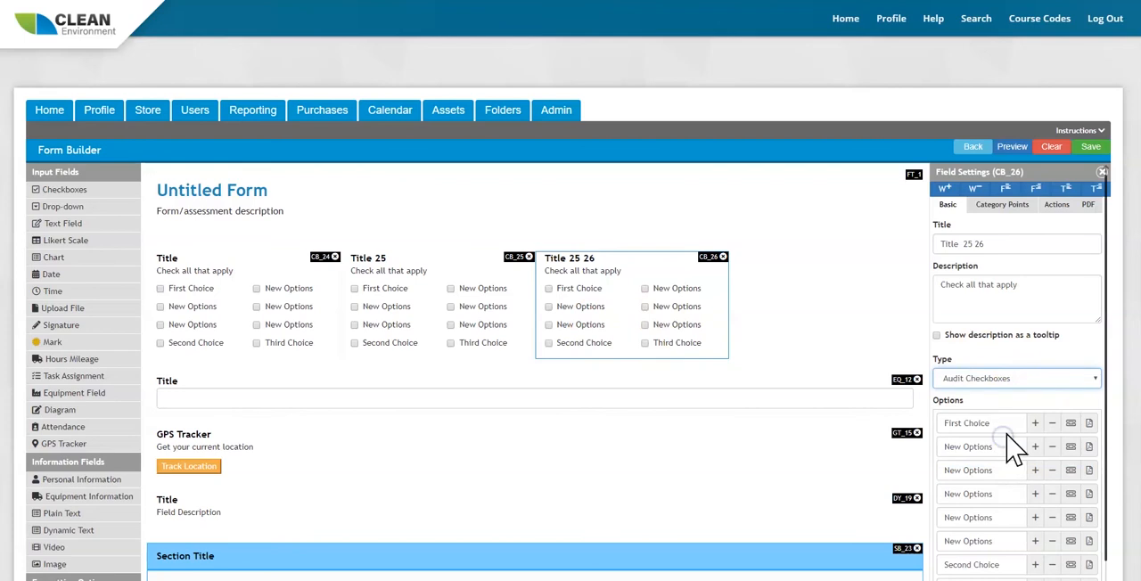
pyautogui.click(1019, 379)
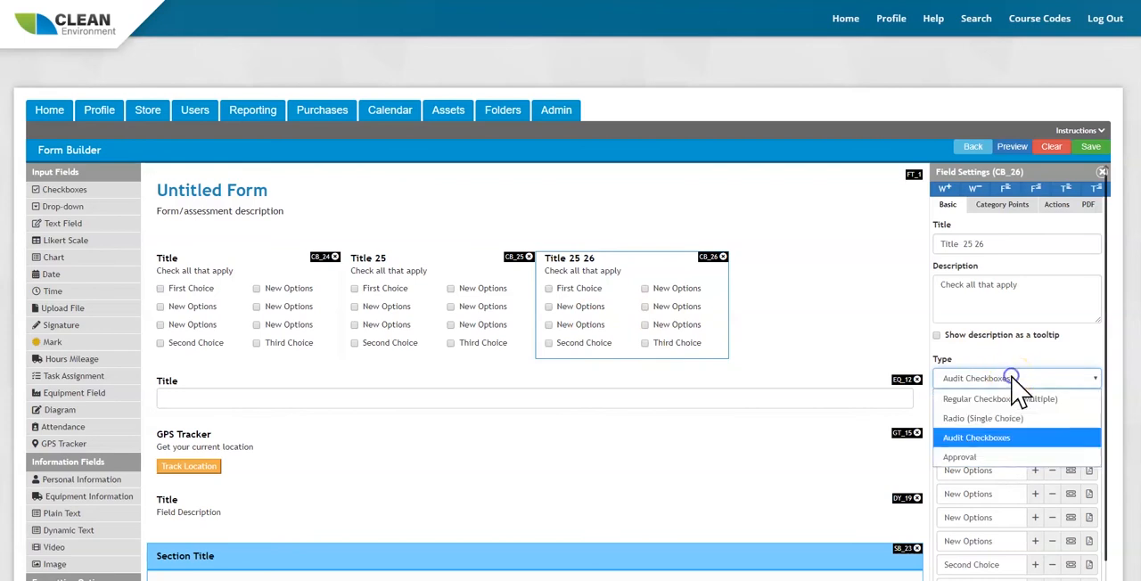
pyautogui.click(991, 458)
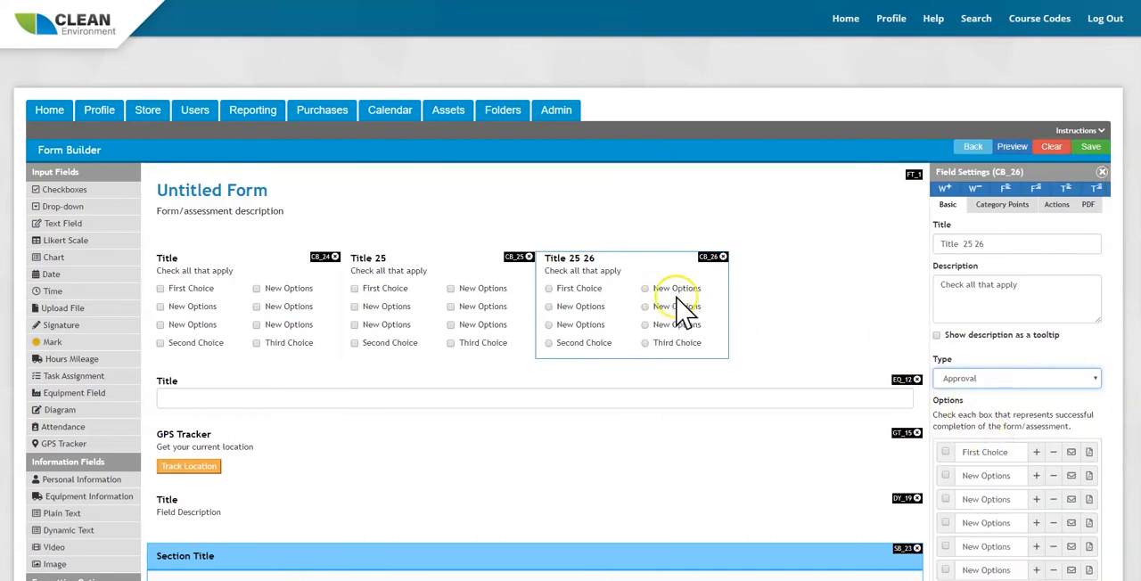
pyautogui.moveTo(708, 303)
pyautogui.mouseDown()
pyautogui.moveTo(680, 296)
pyautogui.moveTo(703, 308)
pyautogui.mouseUp()
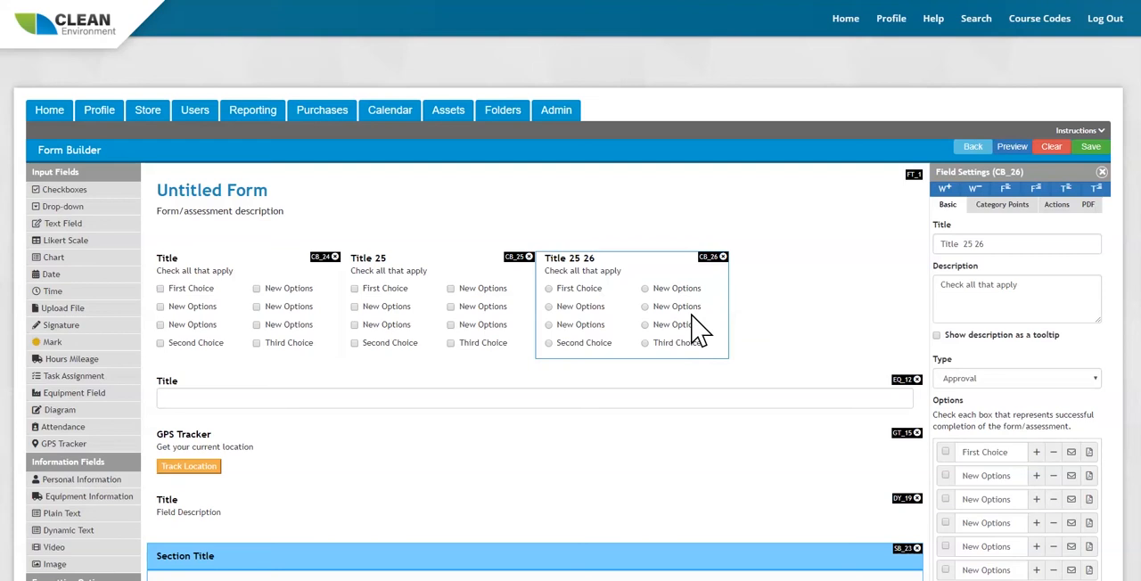
# Review the category points and action settings of the third checkboxes field, including the logic rule actions available for First Choice.
pyautogui.click(1002, 206)
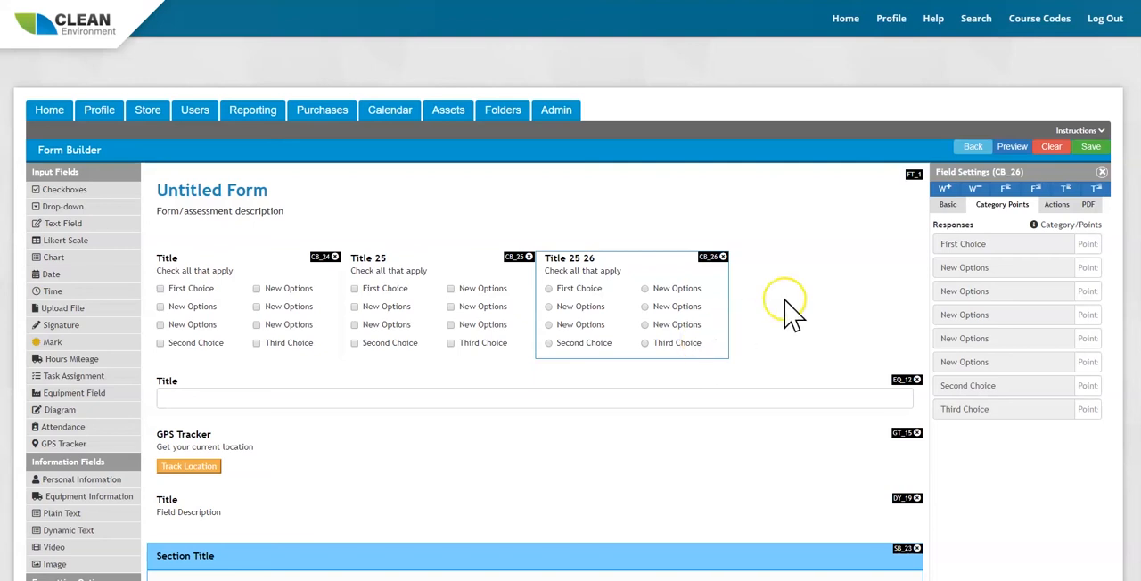
pyautogui.click(1057, 207)
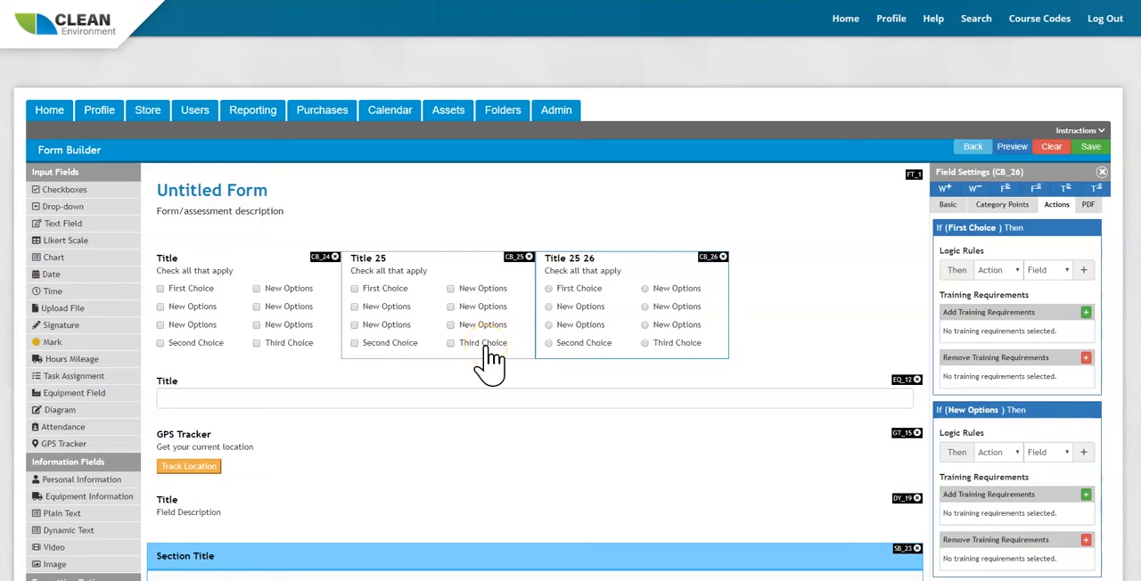
pyautogui.click(1003, 269)
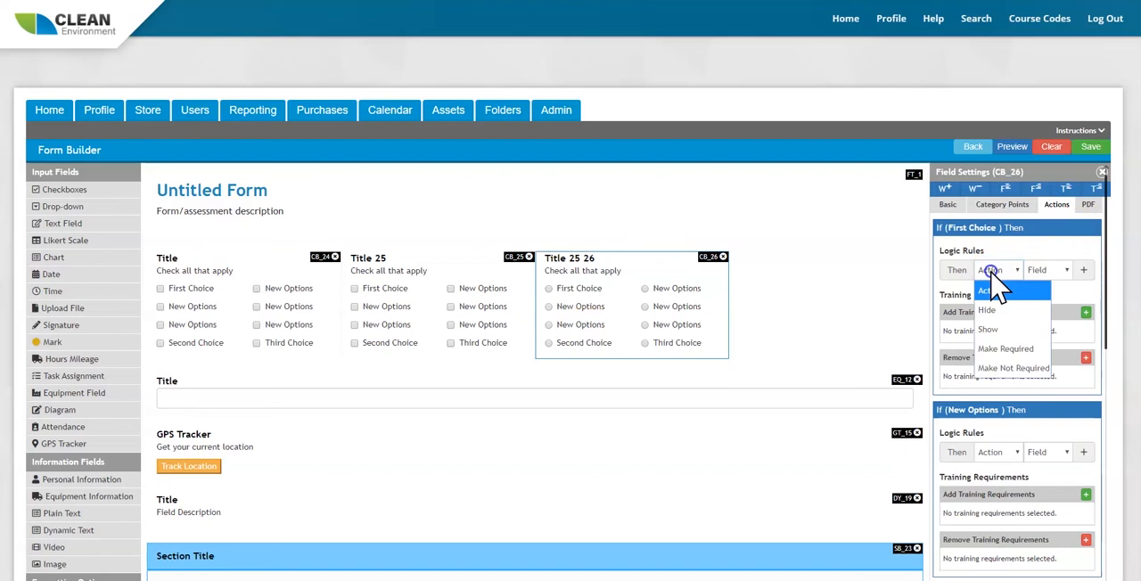
pyautogui.click(949, 329)
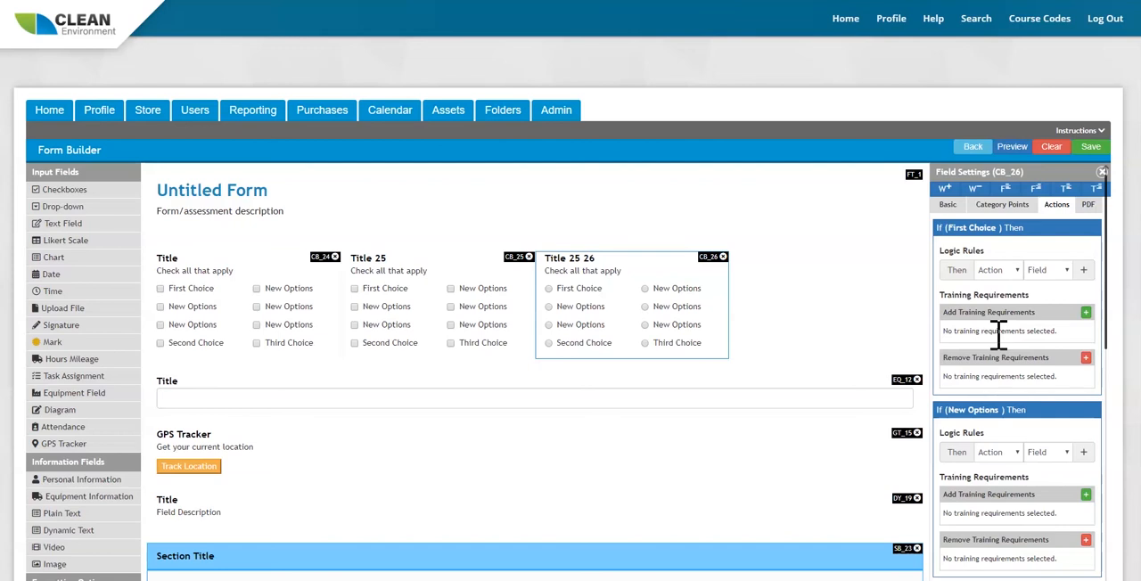
pyautogui.click(386, 326)
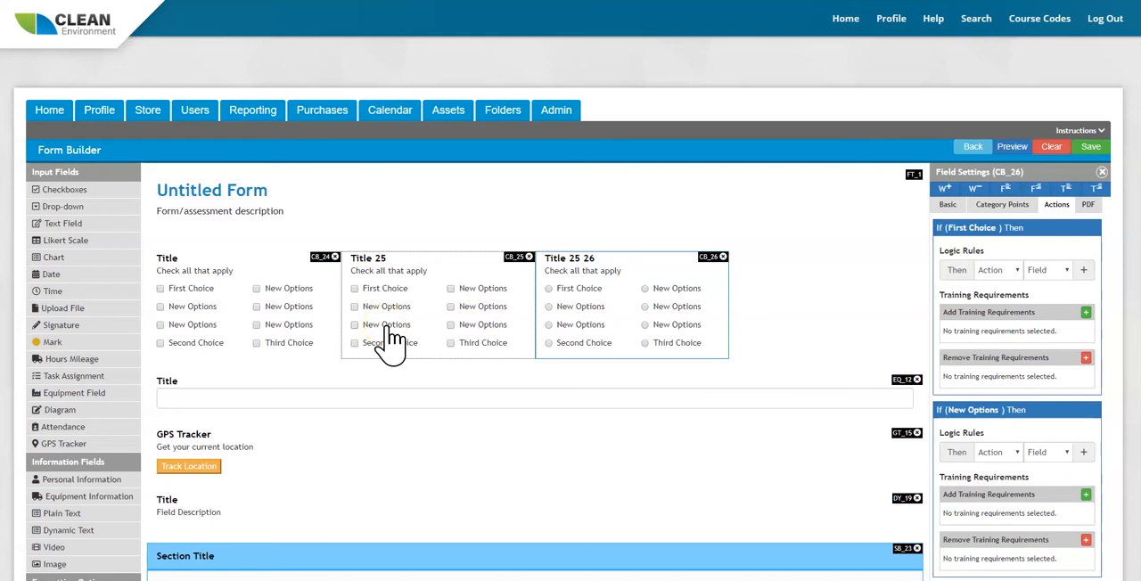
pyautogui.click(1008, 379)
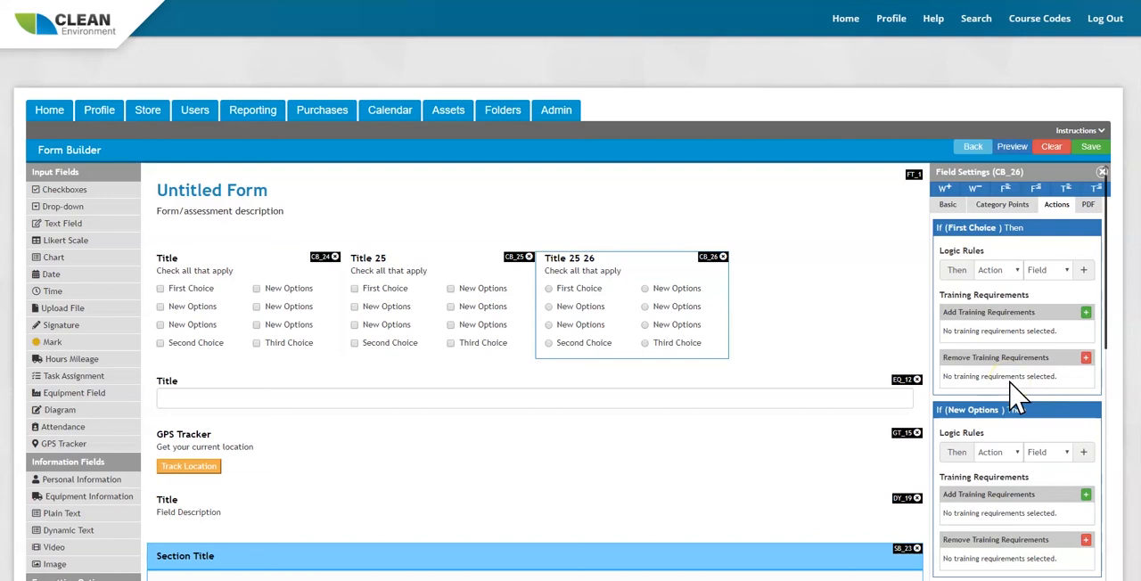
# Leave the form builder for the home page and open the in-progress Onboarding Form.
pyautogui.click(50, 111)
pyautogui.click(630, 56)
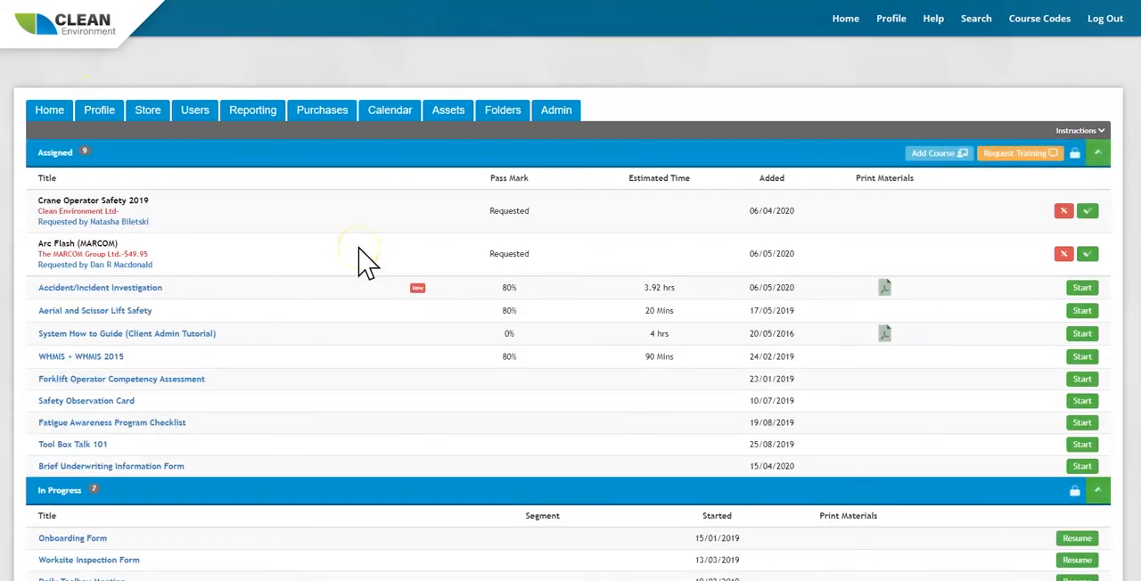
pyautogui.scroll(-3, 366, 261)
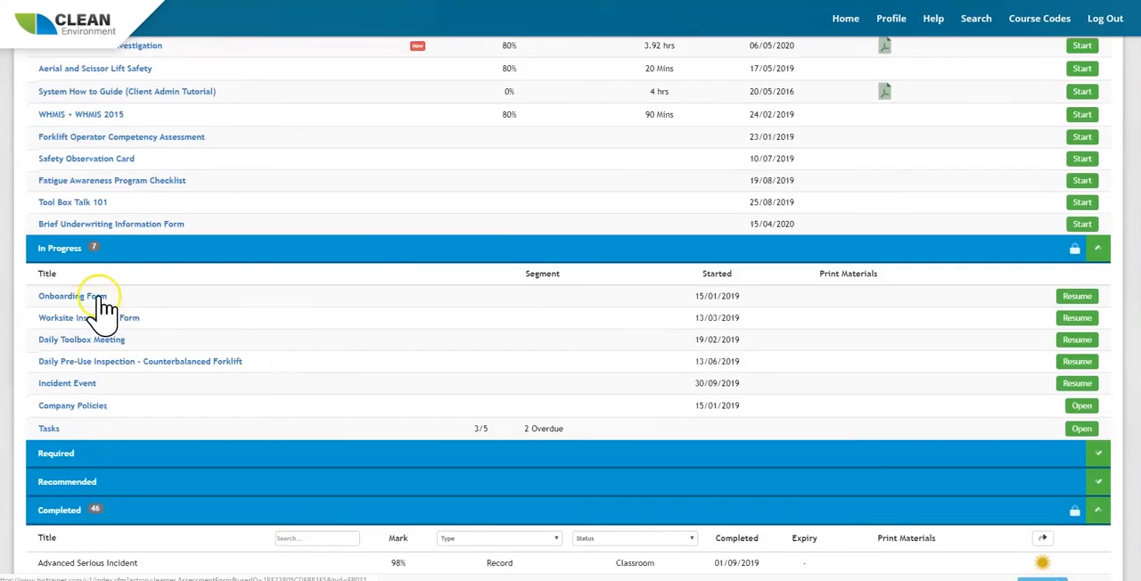
pyautogui.click(100, 299)
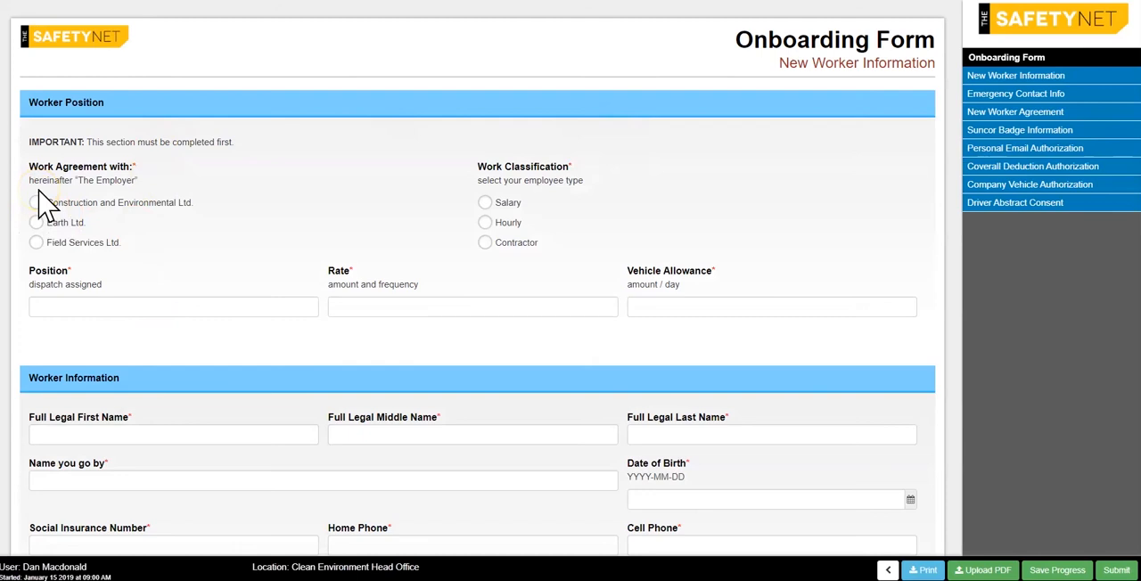
# Select Construction and Environmental Ltd. for the work agreement, try the Salary work classification and set it to Contractor.
pyautogui.click(37, 202)
pyautogui.click(48, 220)
pyautogui.click(485, 203)
pyautogui.click(485, 243)
pyautogui.click(485, 205)
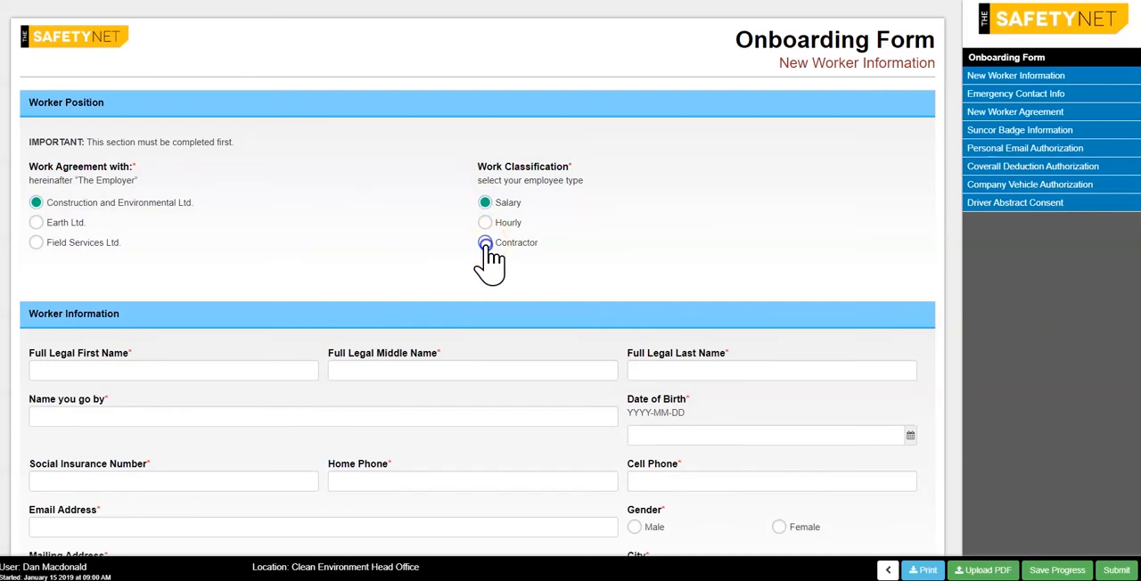
pyautogui.click(486, 243)
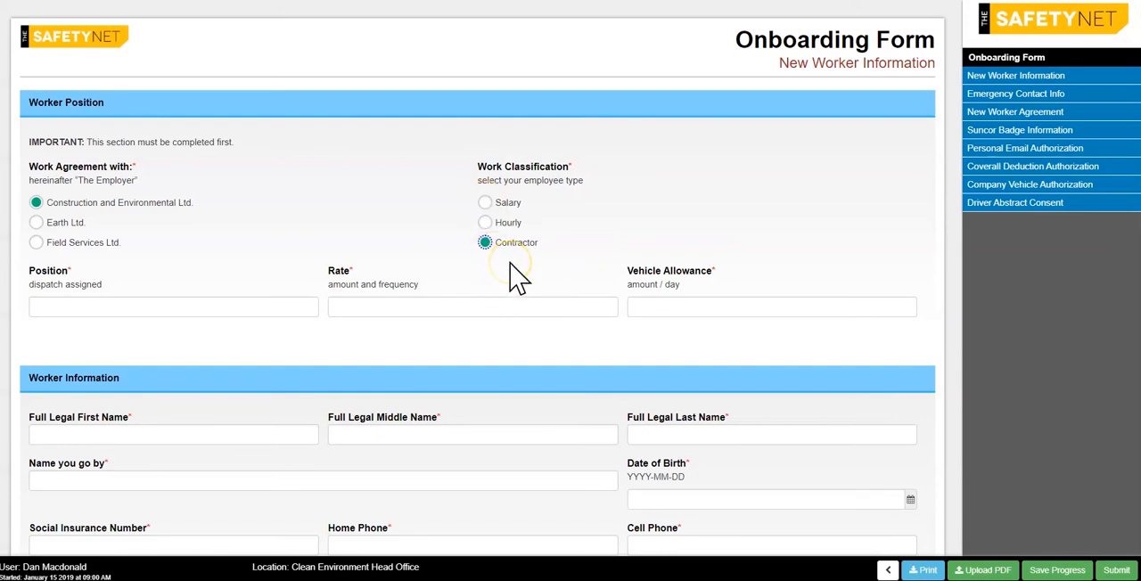
# Examine the Worker Information and Company Information sections of the Onboarding Form, including the corporate document uploads.
pyautogui.scroll(-2, 518, 279)
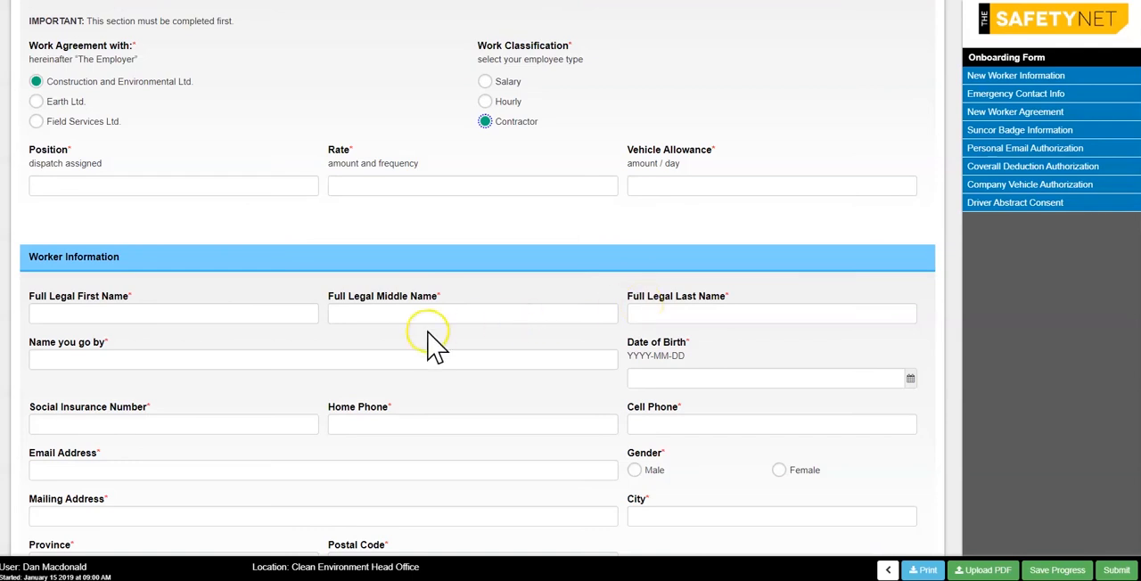
pyautogui.scroll(-2, 425, 305)
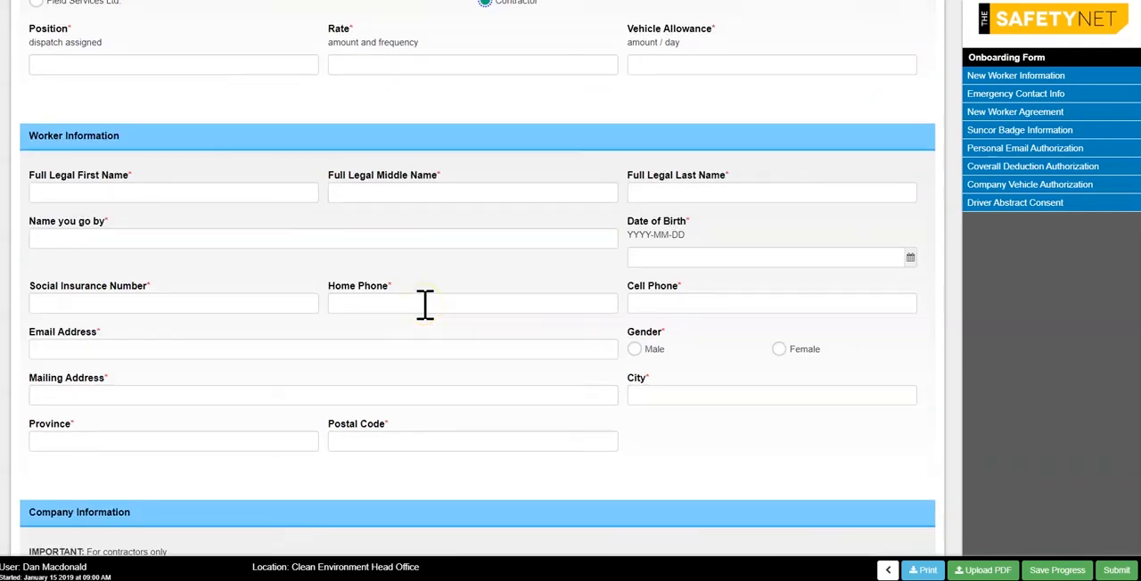
pyautogui.scroll(-6, 767, 285)
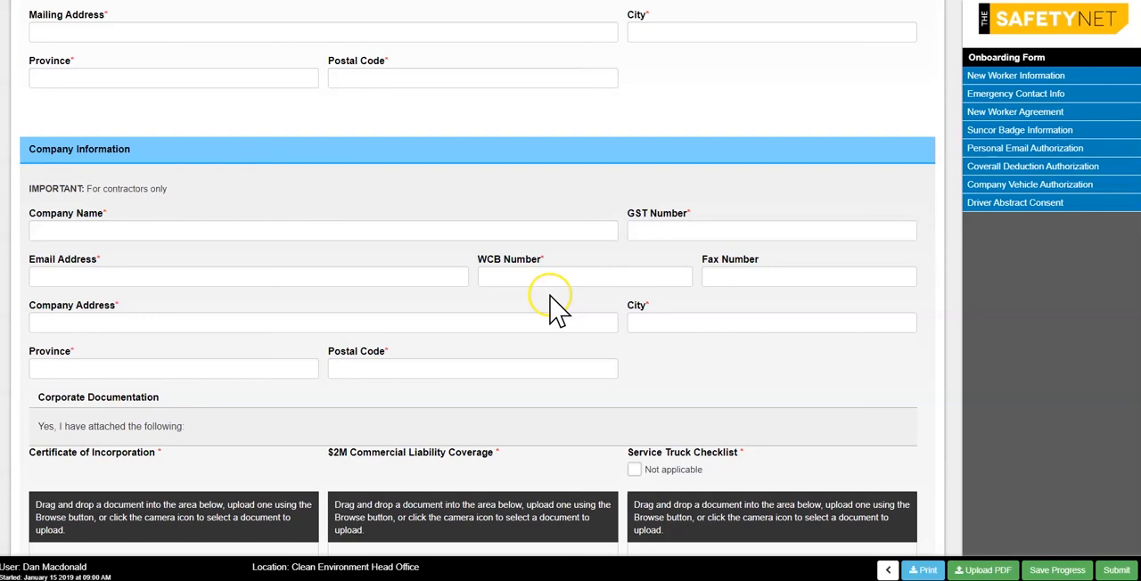
pyautogui.scroll(-3, 300, 361)
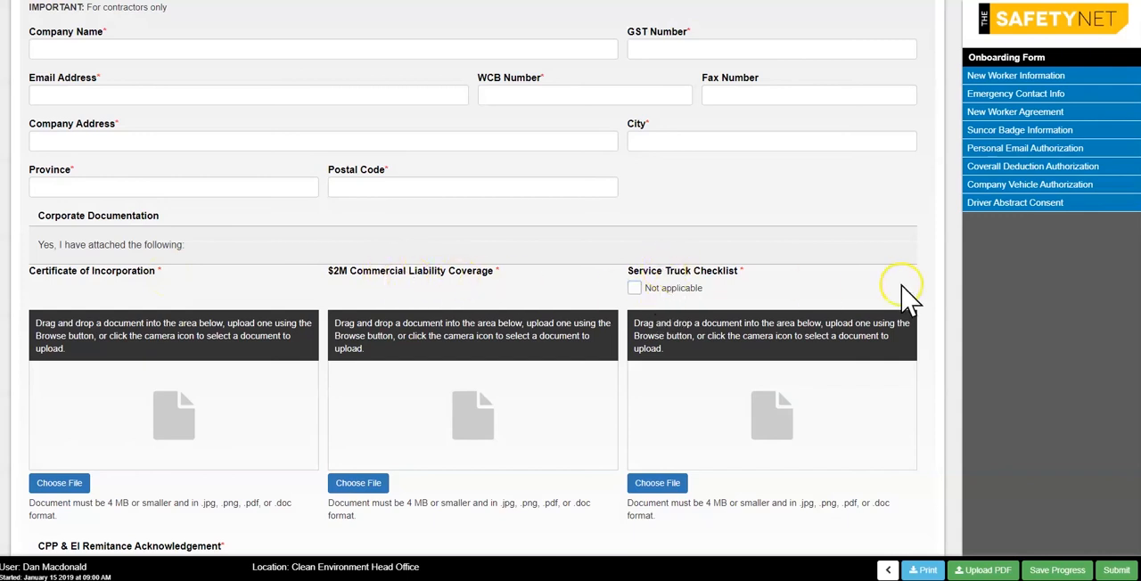
# Mark the Service Truck Checklist as not applicable and agree to the CPP & EI remittance acknowledgement.
pyautogui.click(636, 288)
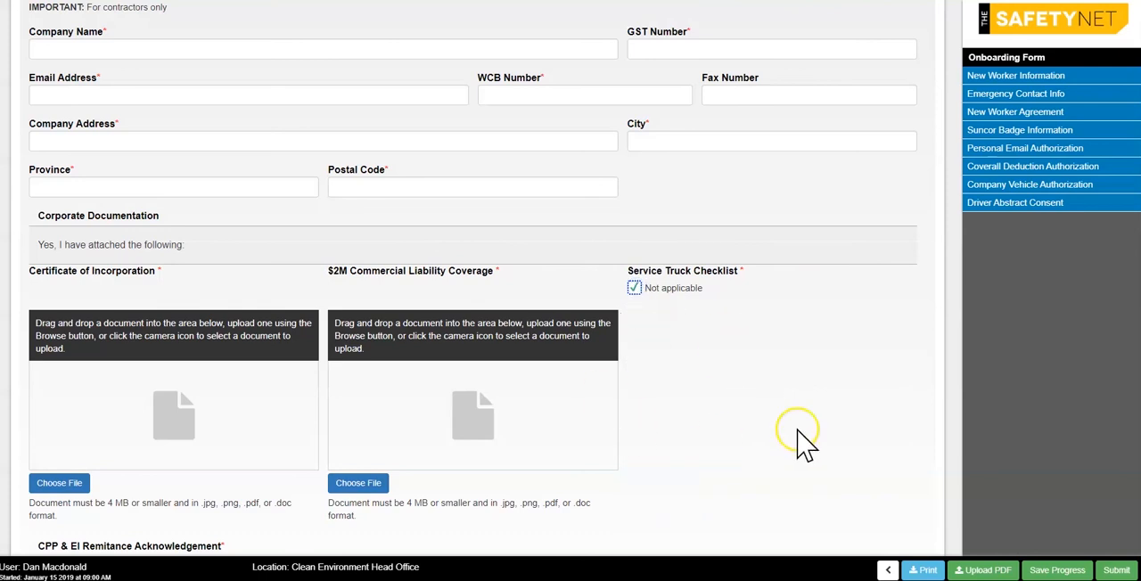
pyautogui.scroll(-3, 800, 437)
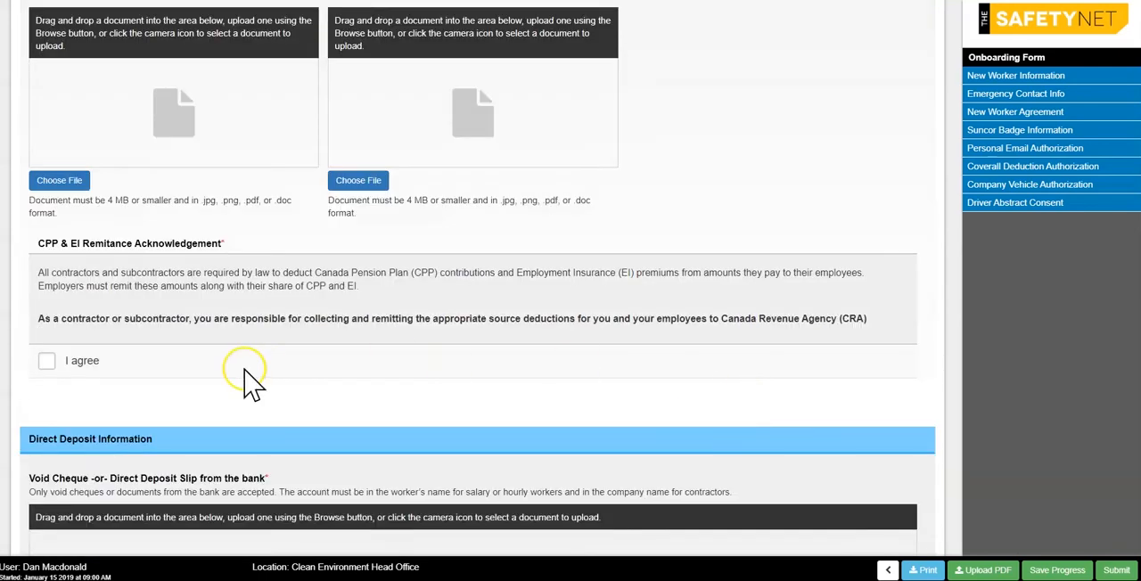
pyautogui.click(46, 361)
# Agree to the payroll deposit and company benefits acknowledgements and draw the worker signature beneath them.
pyautogui.scroll(-2, 219, 368)
pyautogui.scroll(-2, 415, 383)
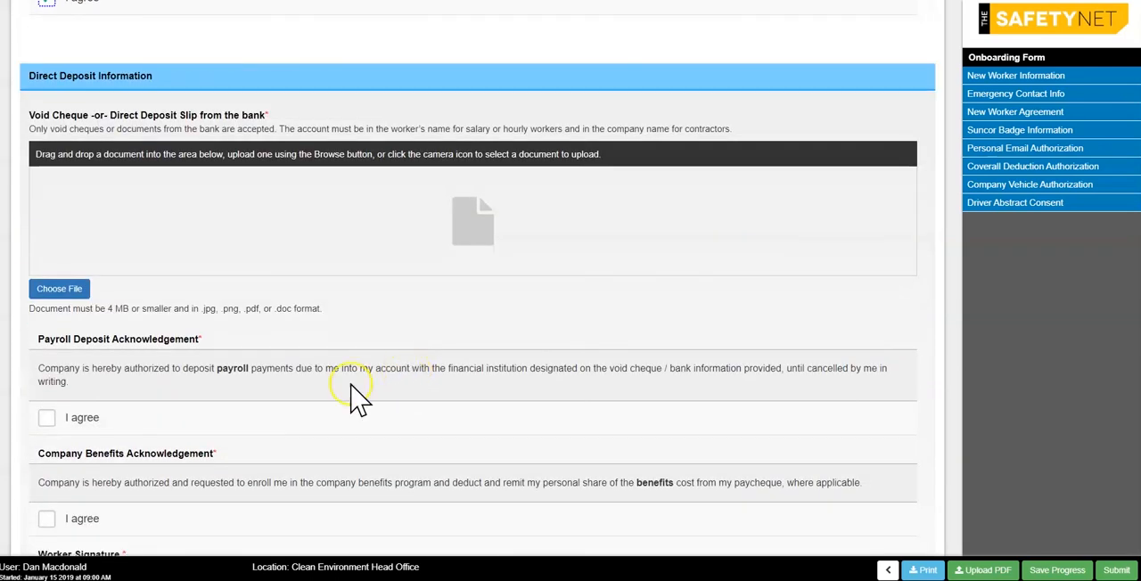
pyautogui.click(46, 419)
pyautogui.scroll(-1, 54, 428)
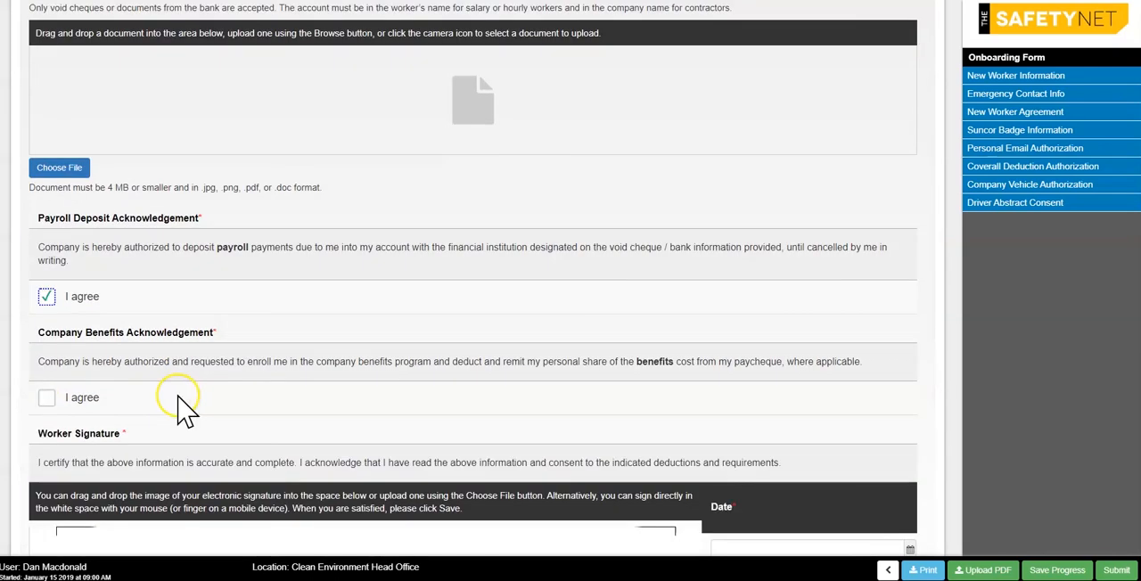
pyautogui.click(49, 401)
pyautogui.scroll(-3, 187, 383)
pyautogui.moveTo(288, 270); pyautogui.dragTo(482, 291)
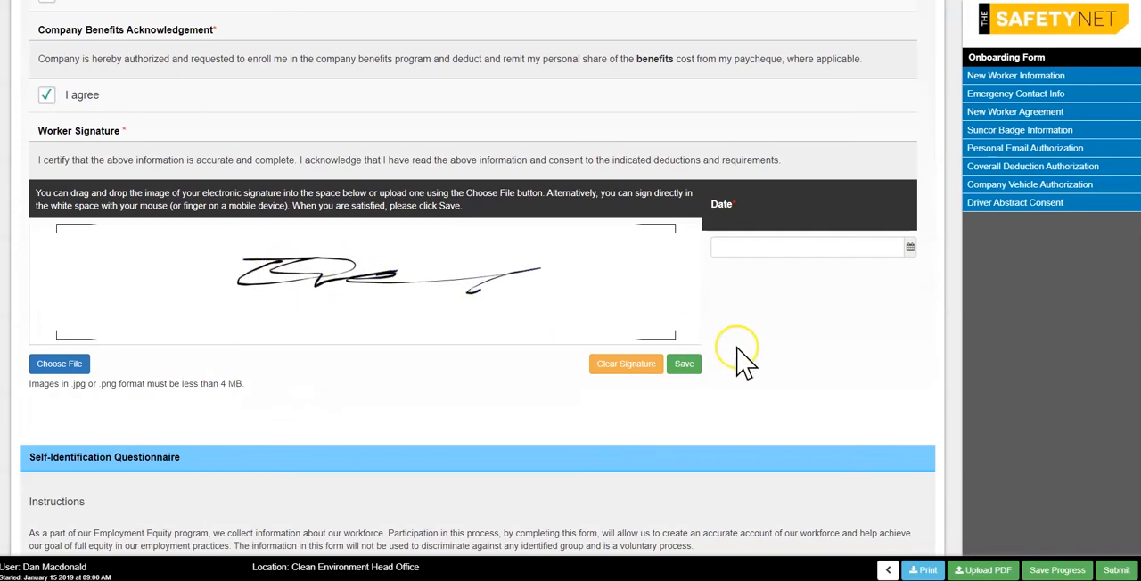
# Answer the choices in the Self-Identification Questionnaire and draw a signature for it.
pyautogui.scroll(-2, 772, 408)
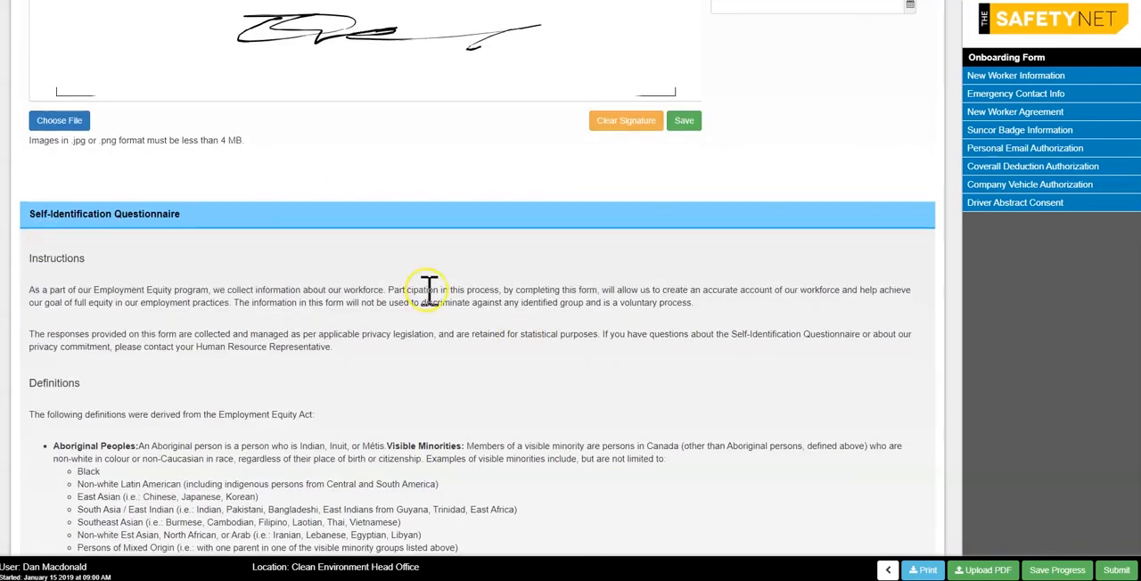
pyautogui.scroll(-4, 429, 289)
pyautogui.click(816, 350)
pyautogui.click(856, 373)
pyautogui.click(816, 395)
pyautogui.scroll(-2, 562, 367)
pyautogui.moveTo(254, 336)
pyautogui.mouseDown()
pyautogui.moveTo(407, 319)
pyautogui.moveTo(538, 354)
pyautogui.mouseUp()
# Consent to the disclosure of information in the Emergency Contact Info section and draw a signature there.
pyautogui.scroll(-3, 570, 353)
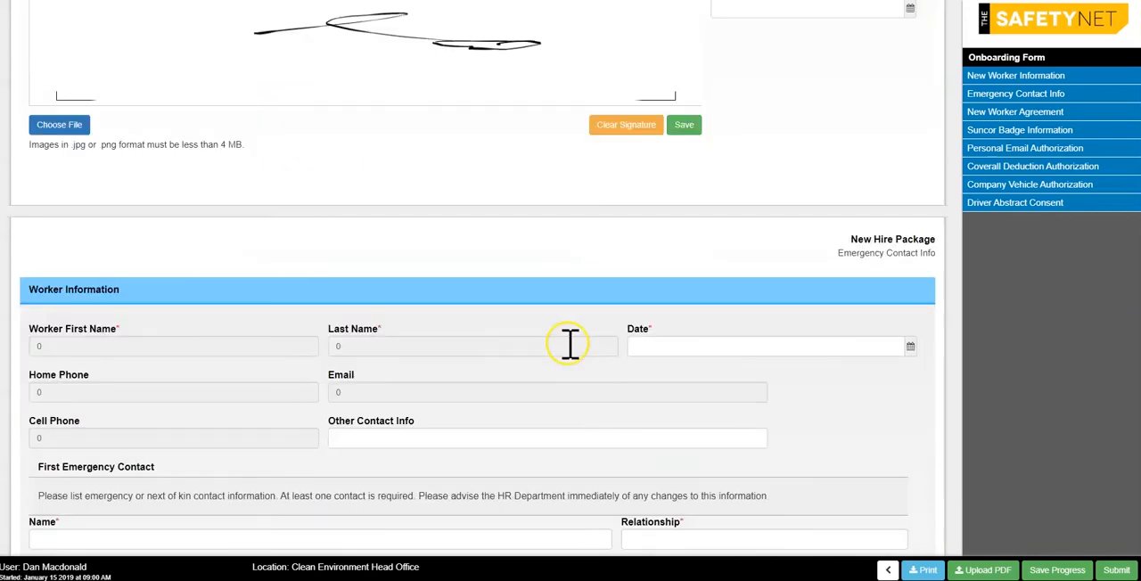
pyautogui.scroll(-6, 571, 344)
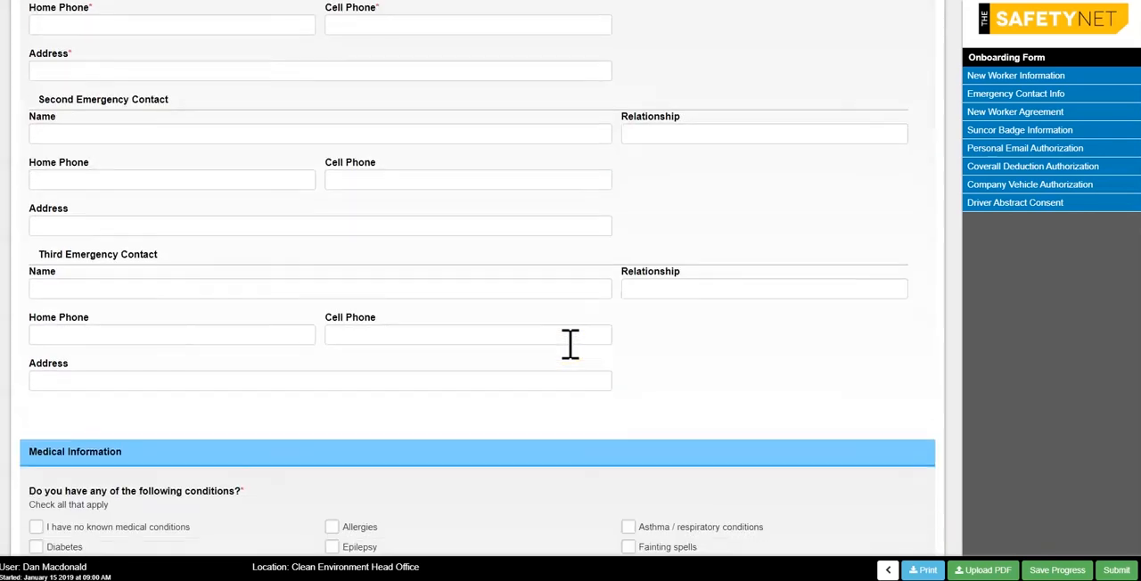
pyautogui.scroll(-8, 570, 344)
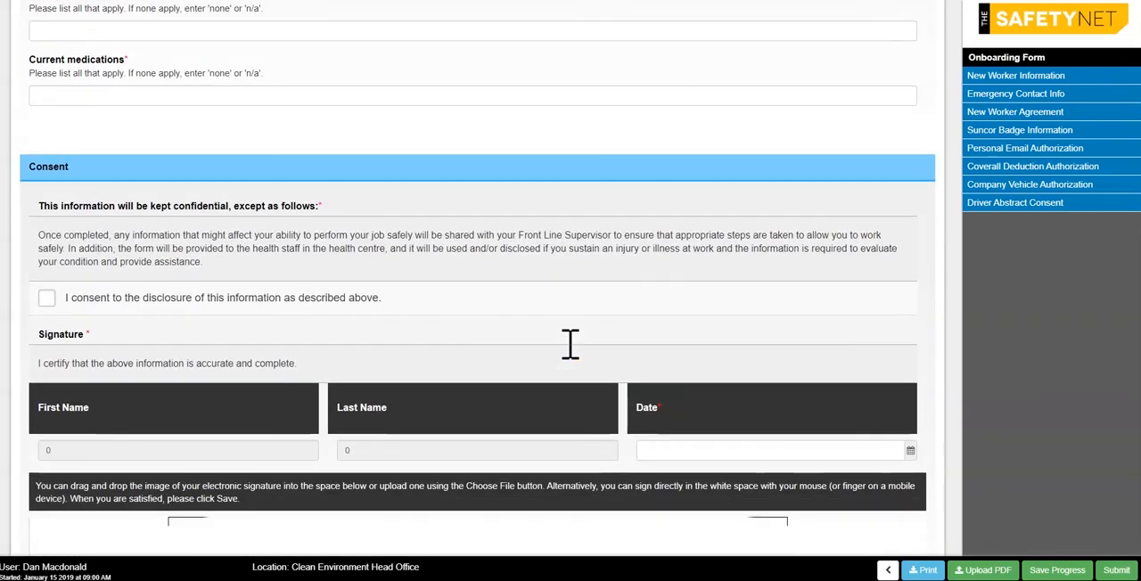
pyautogui.click(46, 298)
pyautogui.scroll(-2, 107, 299)
pyautogui.moveTo(181, 385); pyautogui.dragTo(533, 382)
# Look through the New Worker Agreement's effective date, parties and terms, and try to submit the Onboarding Form.
pyautogui.scroll(-3, 604, 402)
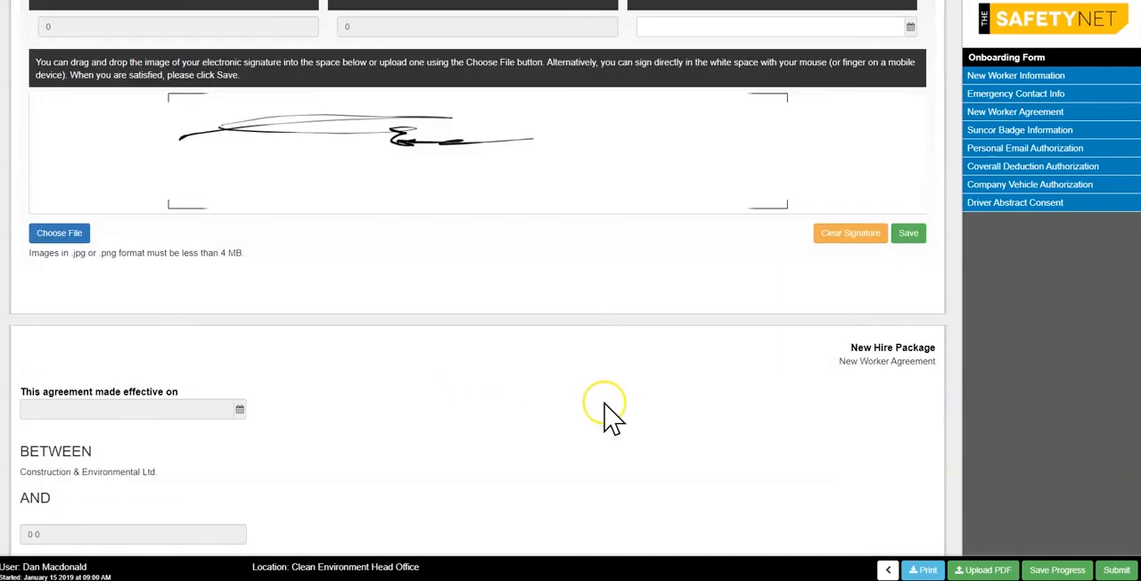
pyautogui.scroll(-3, 606, 409)
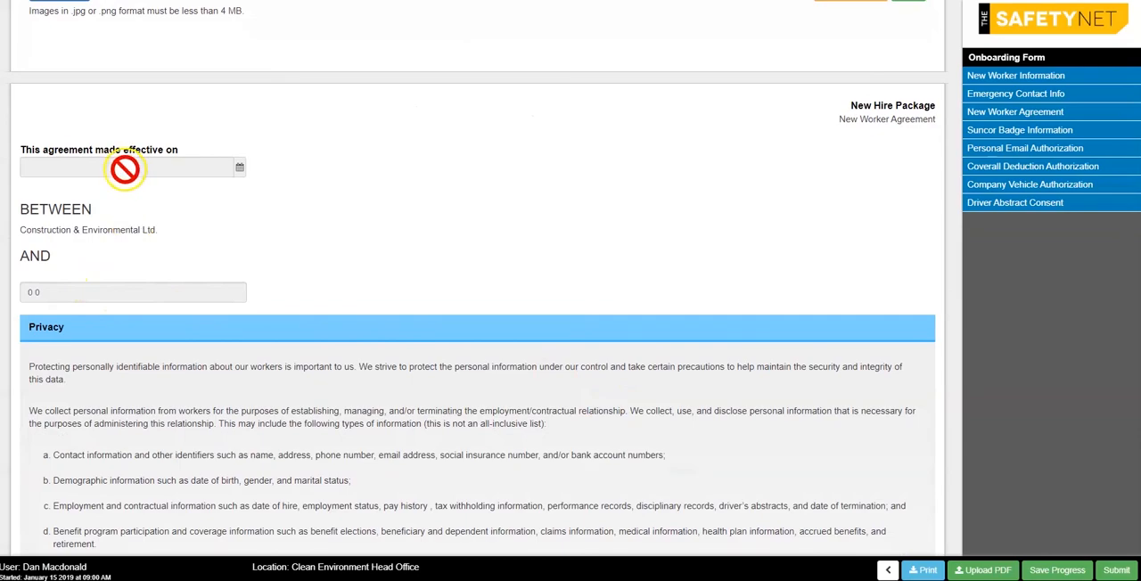
pyautogui.scroll(-10, 157, 258)
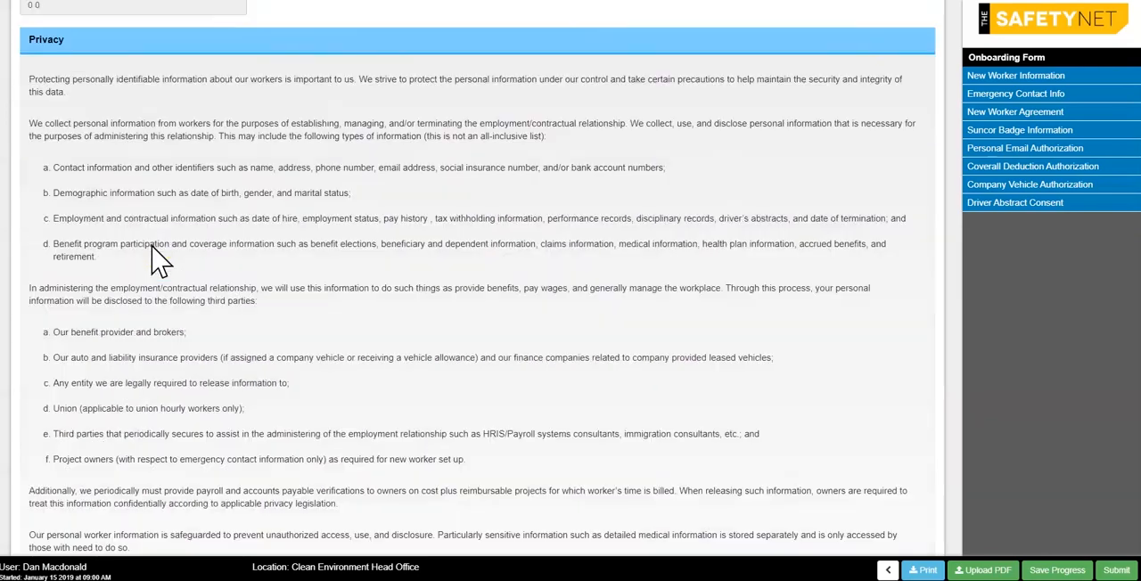
pyautogui.scroll(-10, 157, 258)
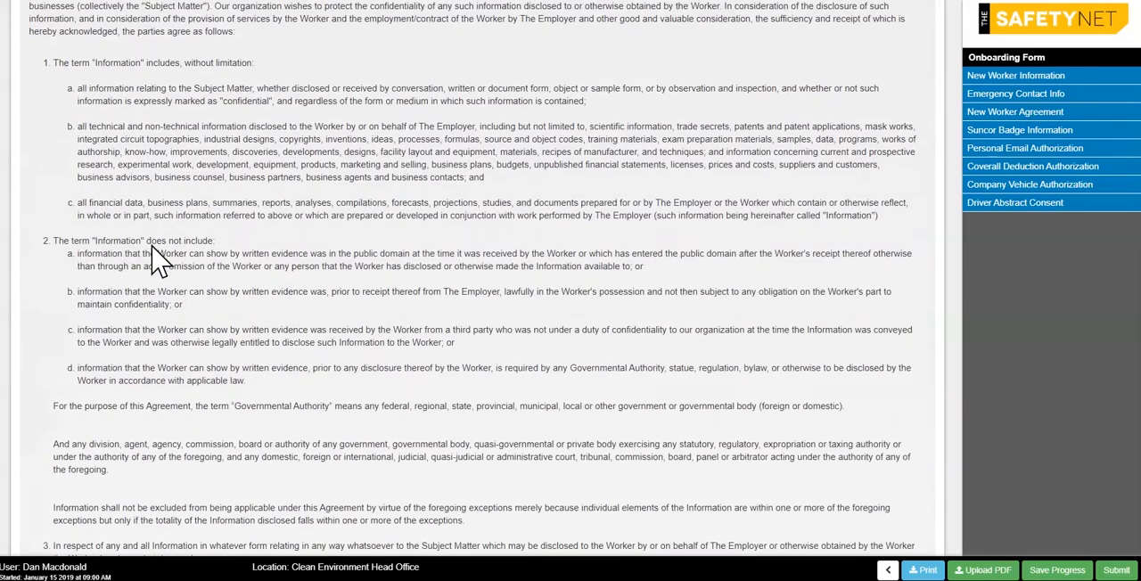
pyautogui.scroll(-10, 157, 259)
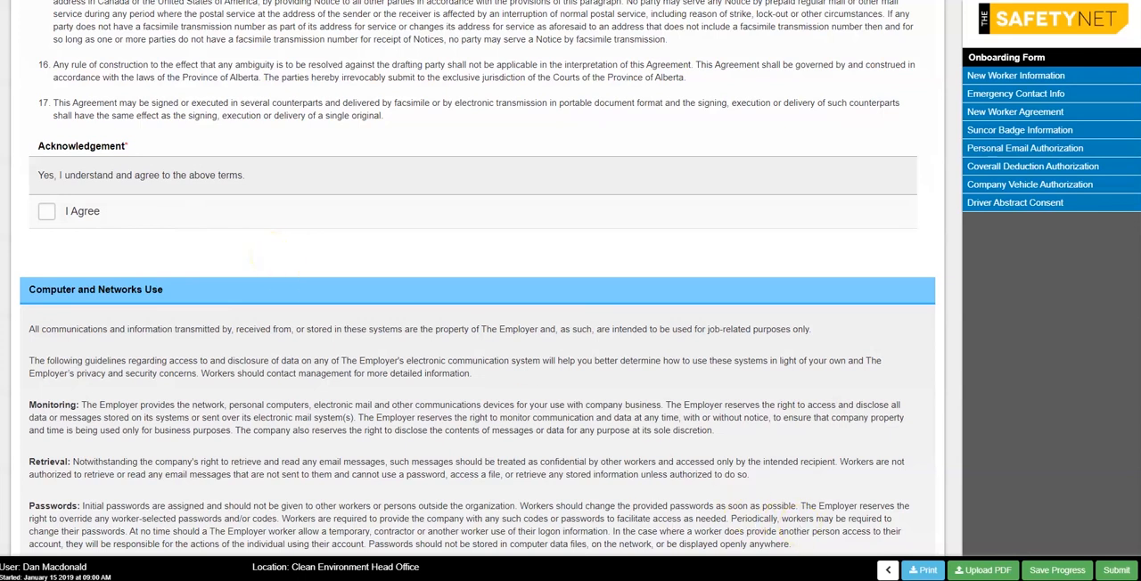
pyautogui.click(1117, 571)
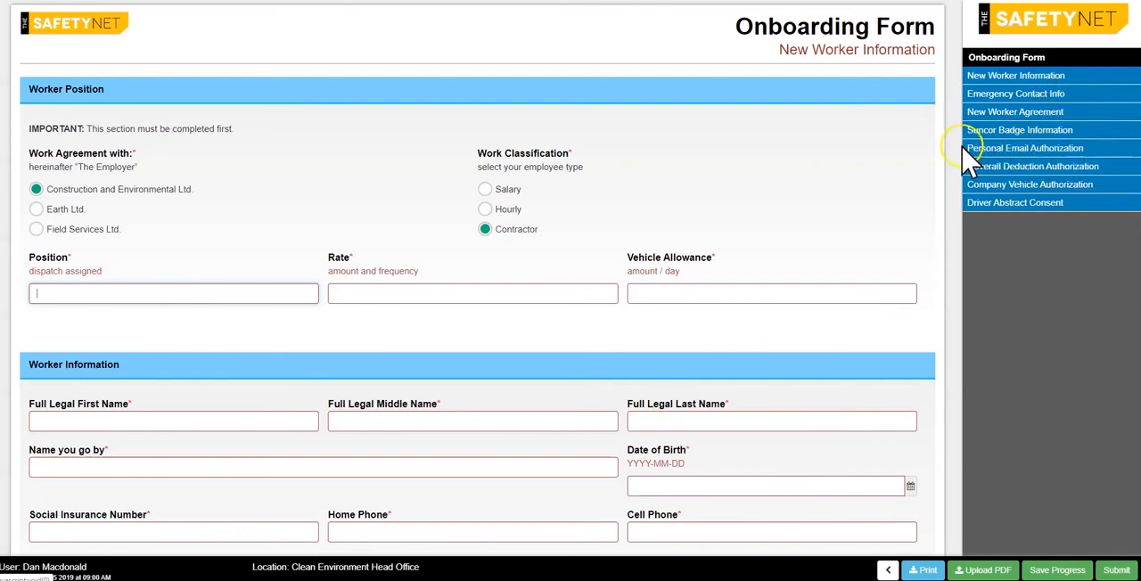
# Go to the Personal Email Authorization section, agree to its terms and draw a signature.
pyautogui.click(1113, 154)
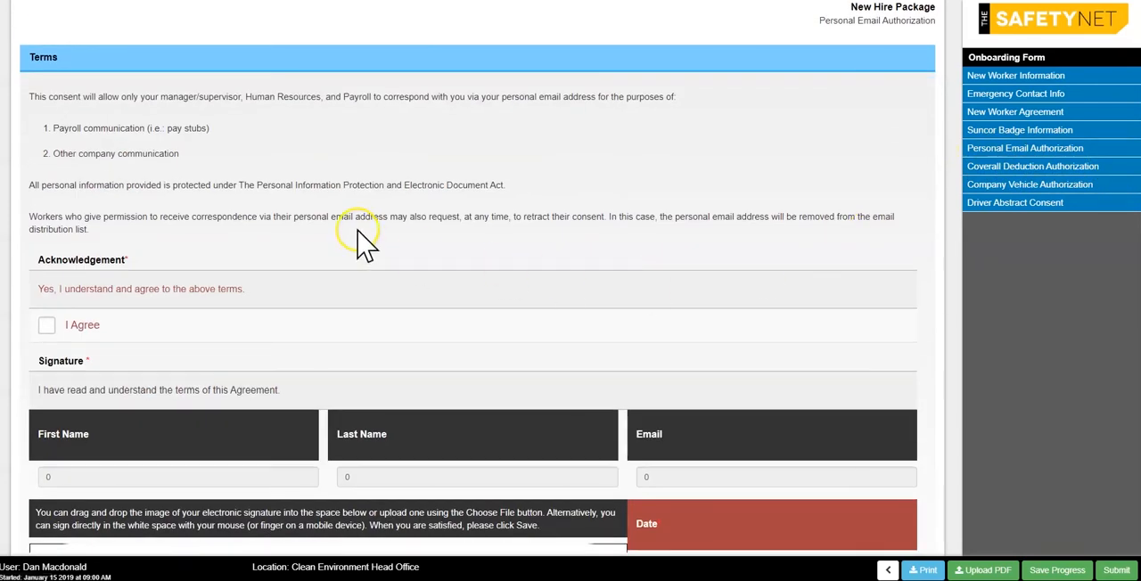
pyautogui.scroll(-2, 360, 219)
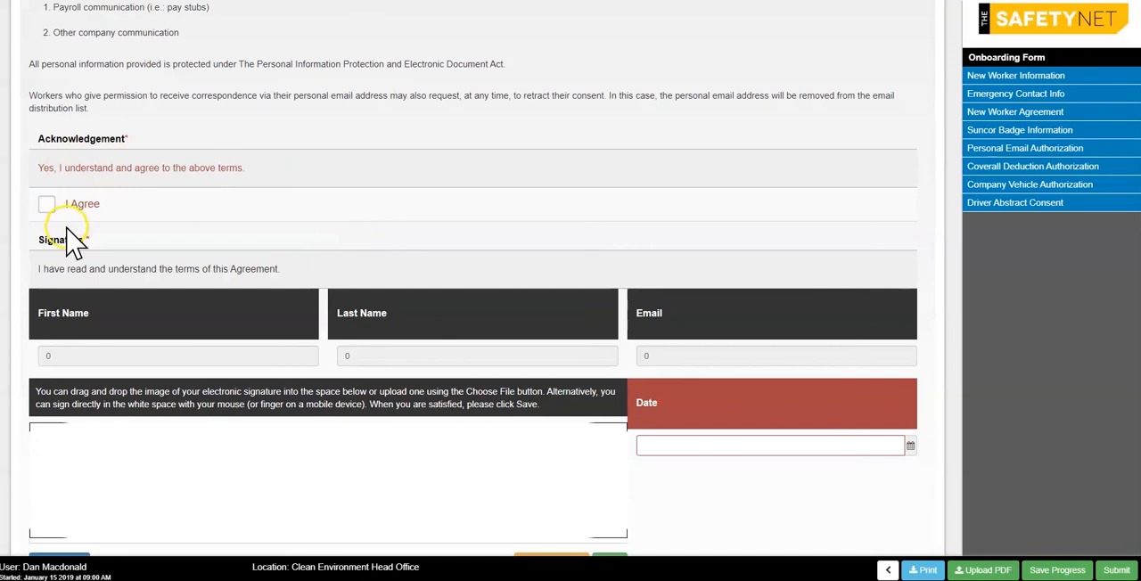
pyautogui.click(53, 212)
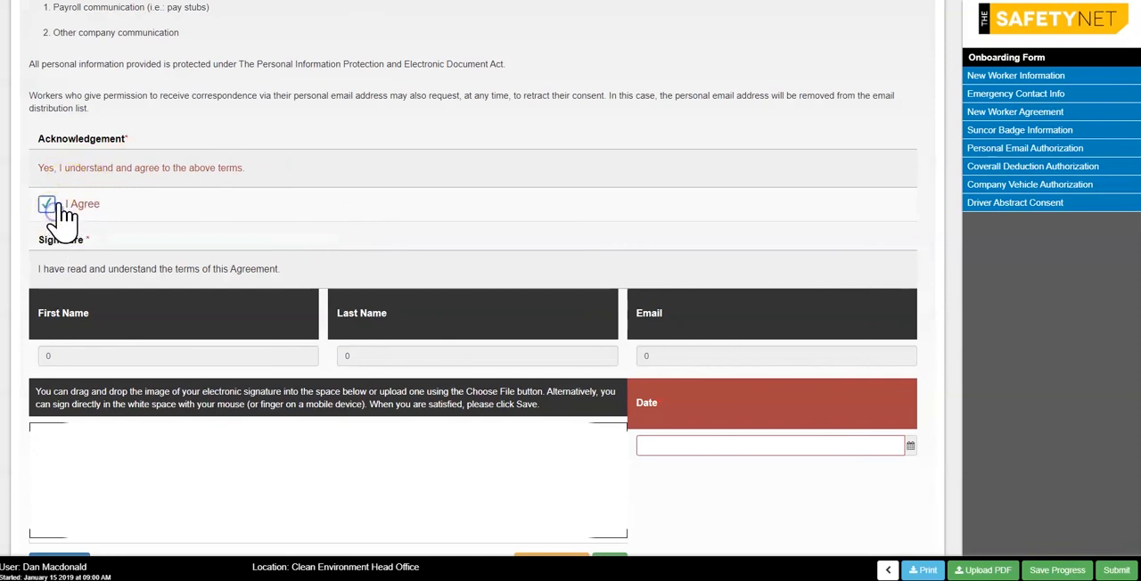
pyautogui.scroll(-2, 222, 199)
pyautogui.click(218, 370)
pyautogui.moveTo(218, 370); pyautogui.dragTo(493, 375)
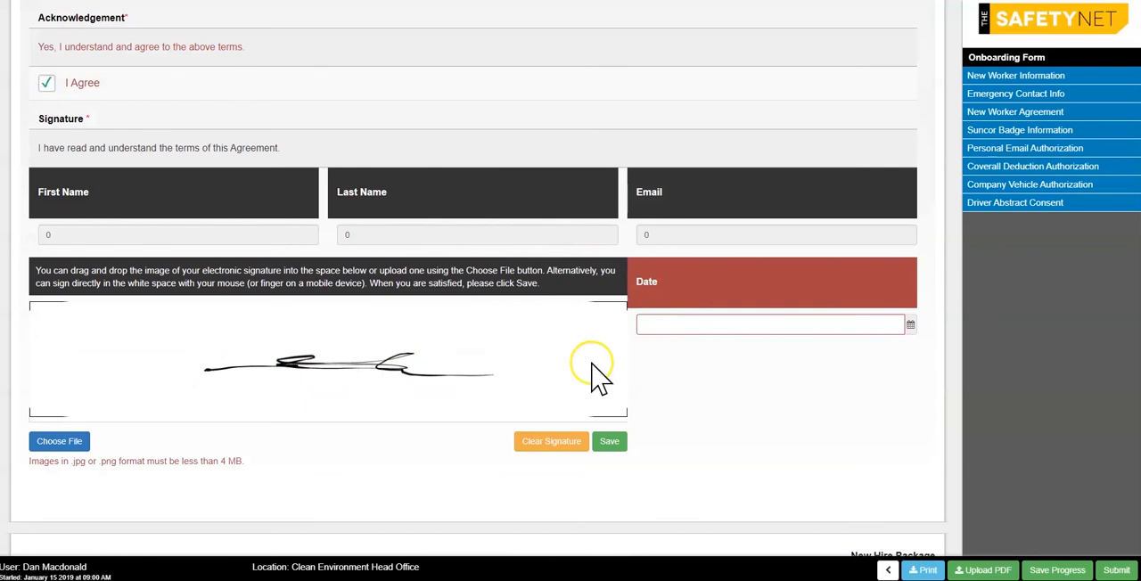